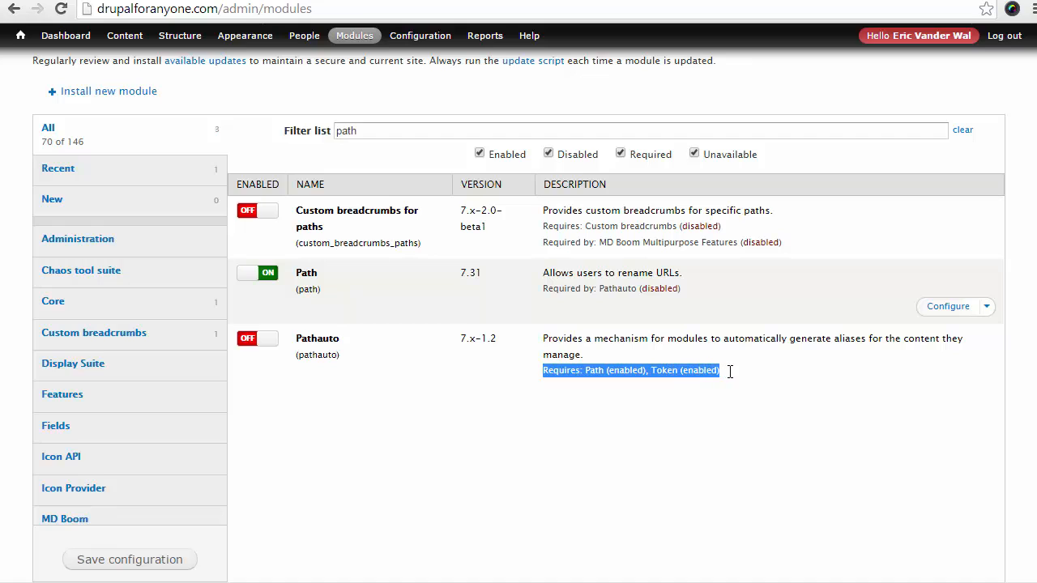
Enable the Pathauto module and save the module configuration.
left_click(695, 420)
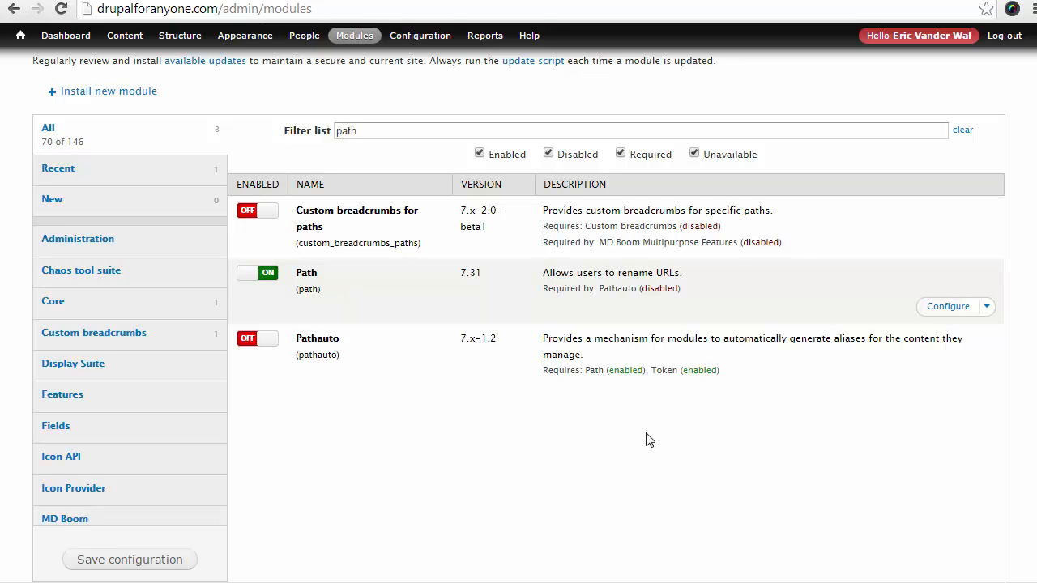
left_click(256, 340)
left_click(148, 559)
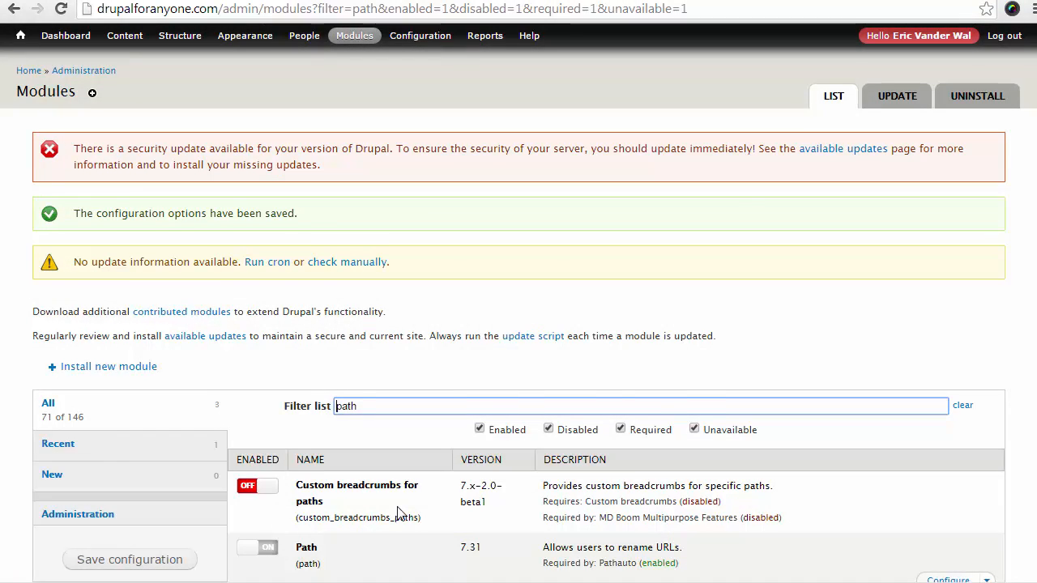
Open the Pathauto module's configuration and review the default path pattern under the content paths.
scroll(402, 514, "down", 2)
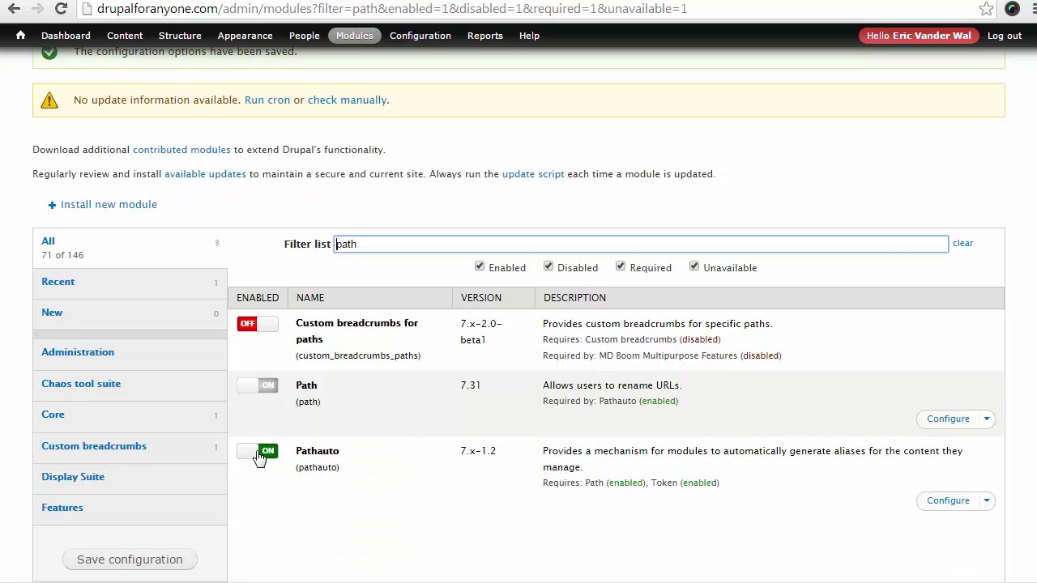
left_click(944, 501)
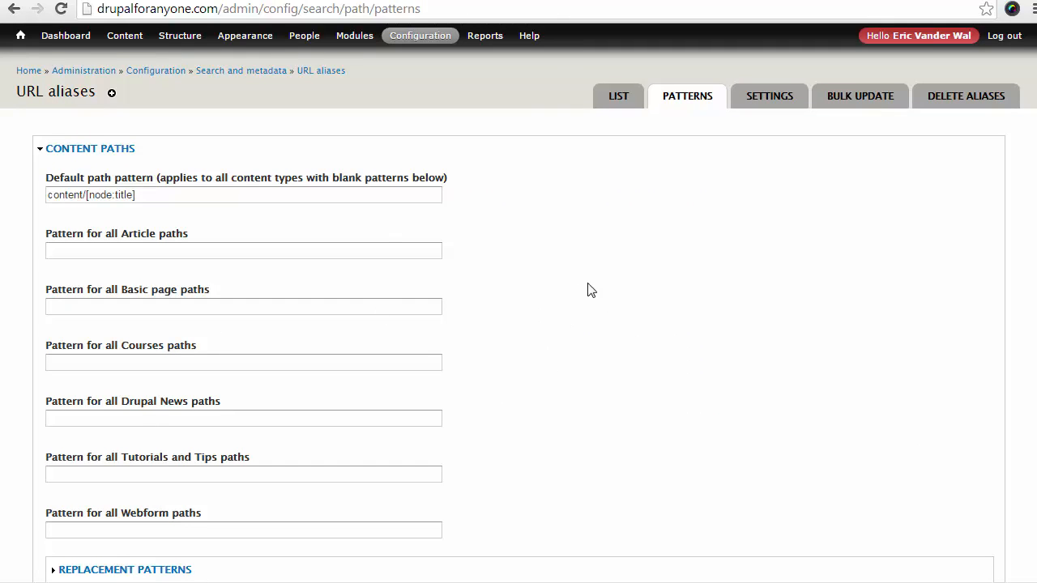
scroll(451, 320, "down", 5)
scroll(454, 325, "up", 5)
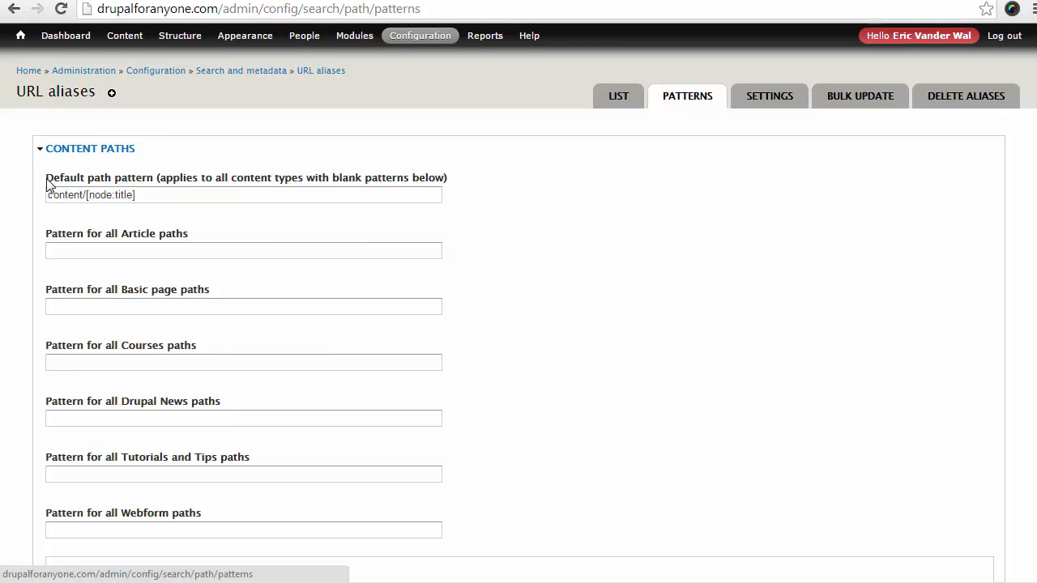
left_click_drag(46, 181, 451, 189)
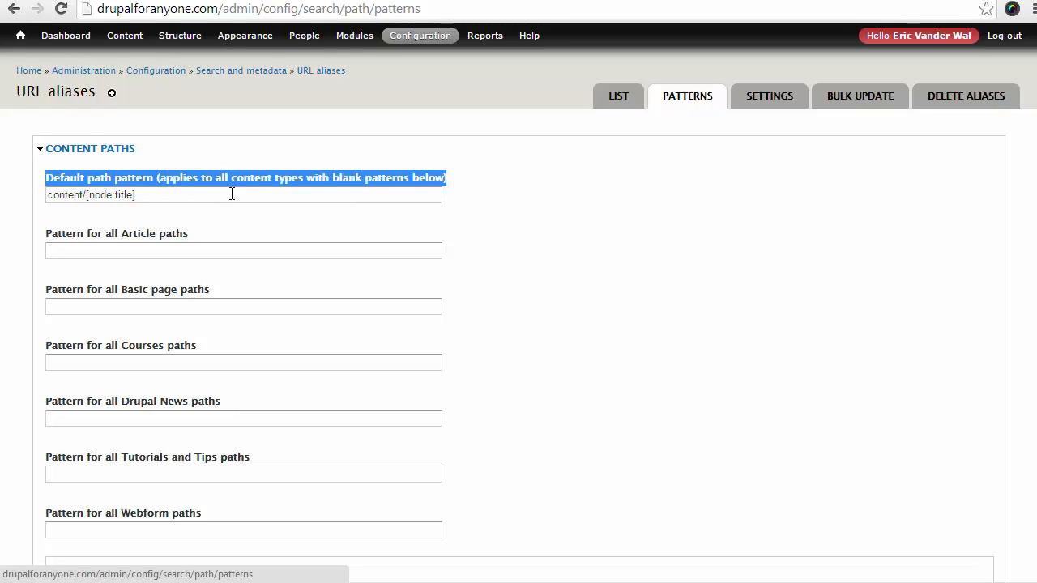
left_click(64, 199)
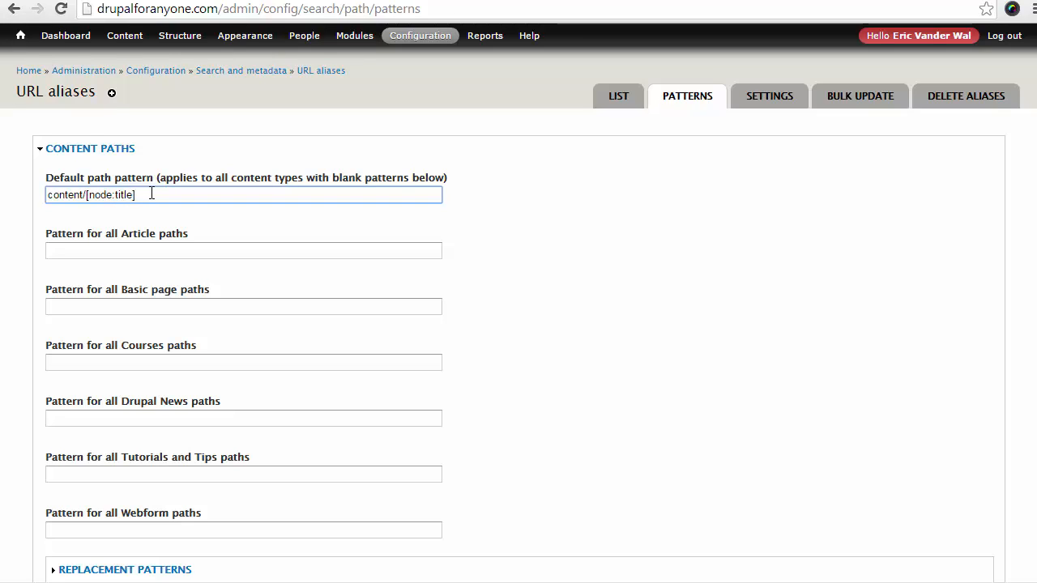
Open the form for creating an Article in a separate browser tab.
mouse_move(126, 42)
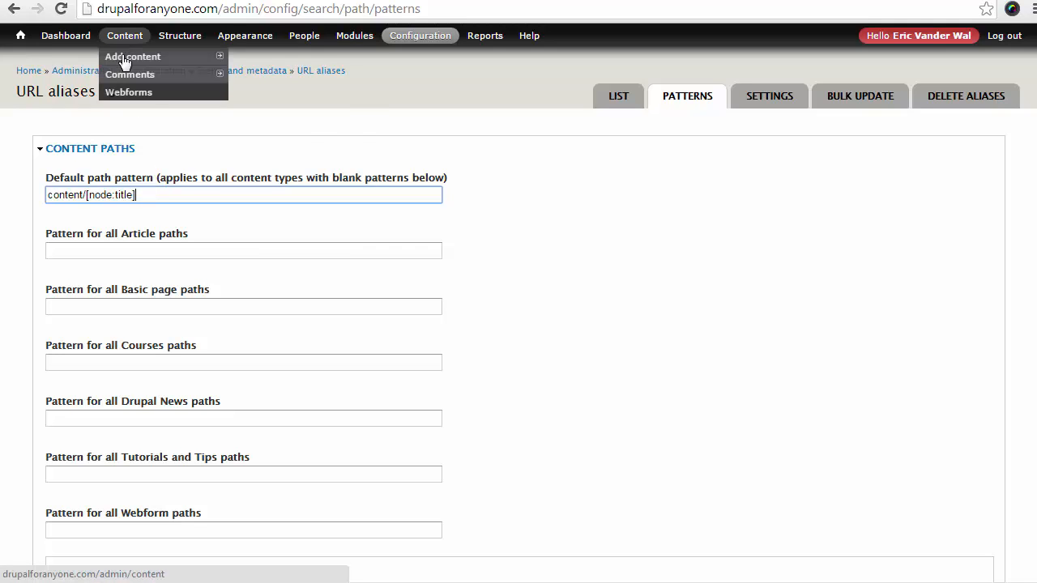
mouse_move(202, 57)
right_click(253, 61)
left_click(257, 64)
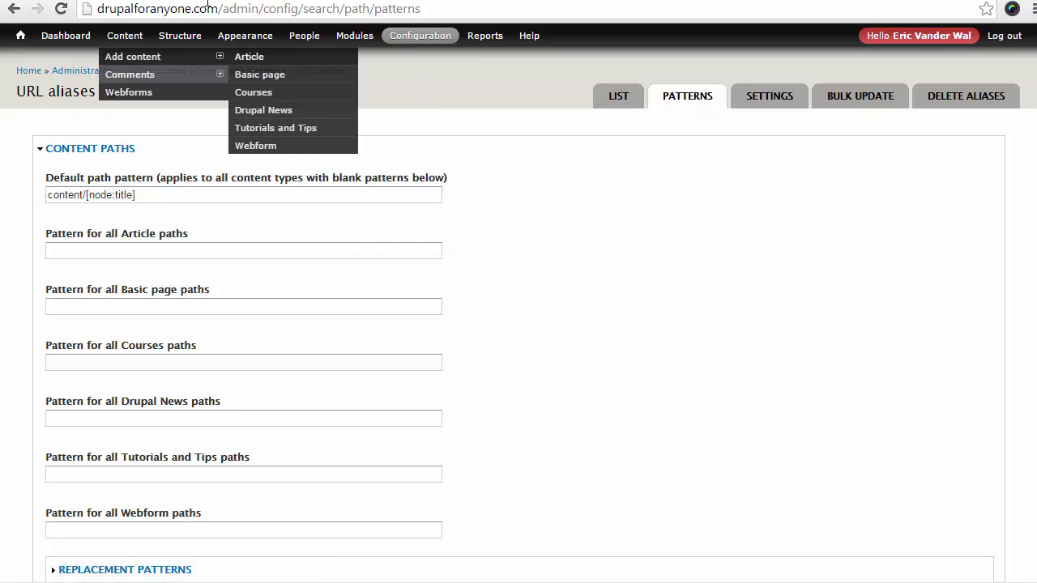
left_click(190, 0)
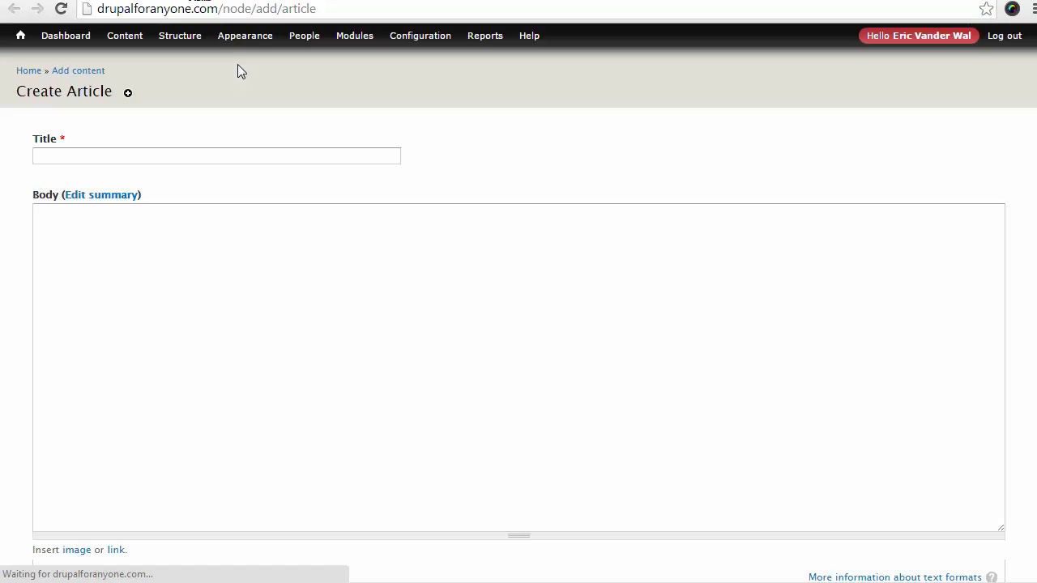
Title the new article "Test Article for Video" and enter "11111" as its body.
left_click(176, 156)
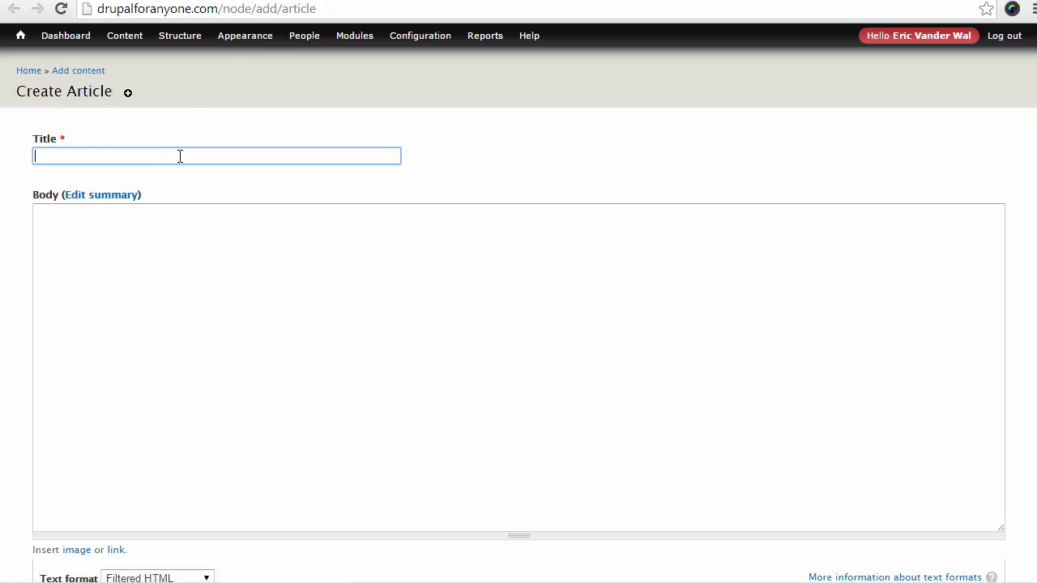
type("Test Article for Video")
left_click(90, 288)
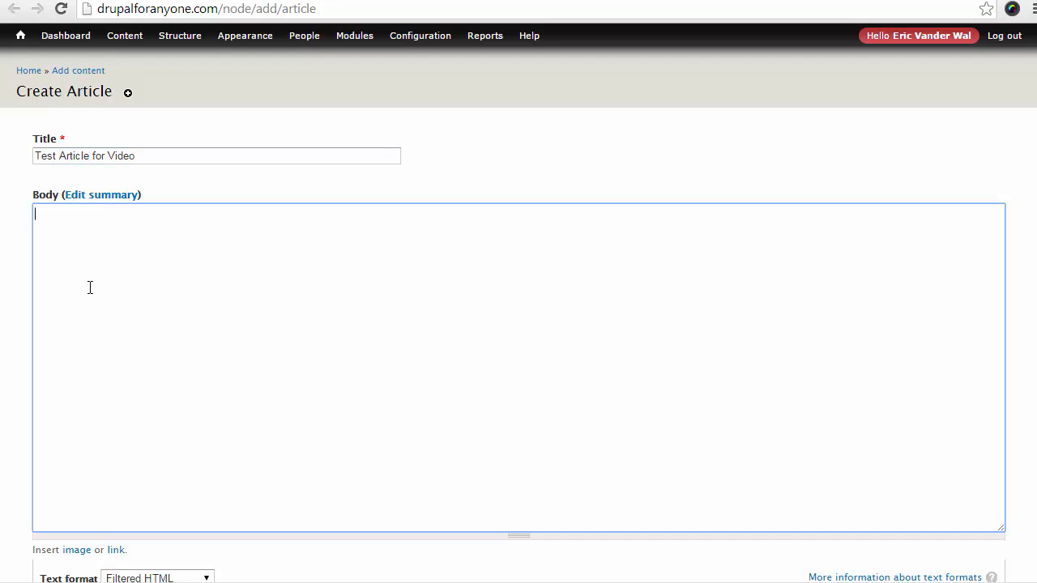
type("11111")
Check the article's URL path settings, keep automatic URL alias generation enabled, and save the article.
scroll(142, 294, "down", 6)
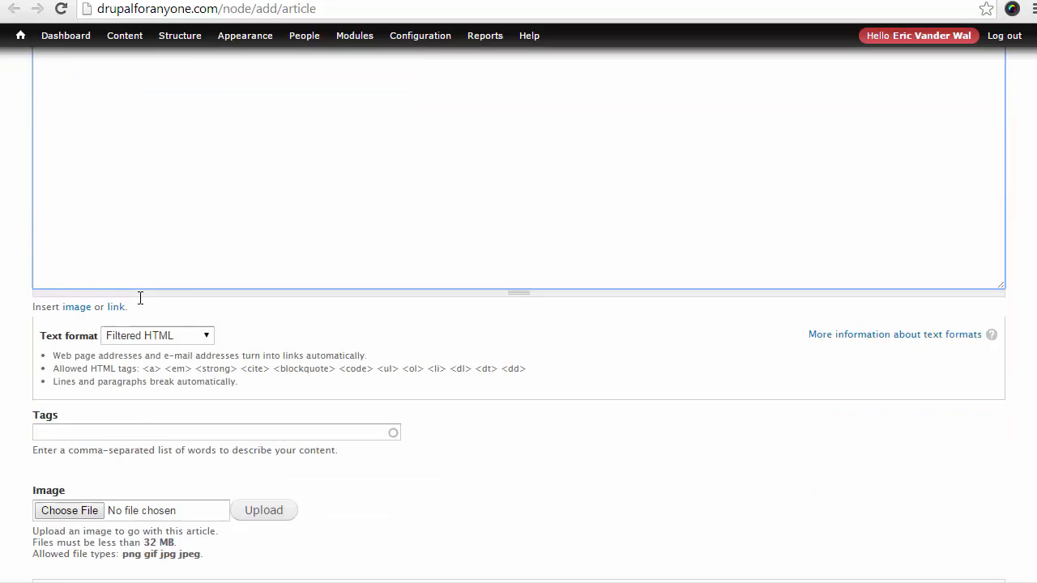
scroll(476, 315, "down", 2)
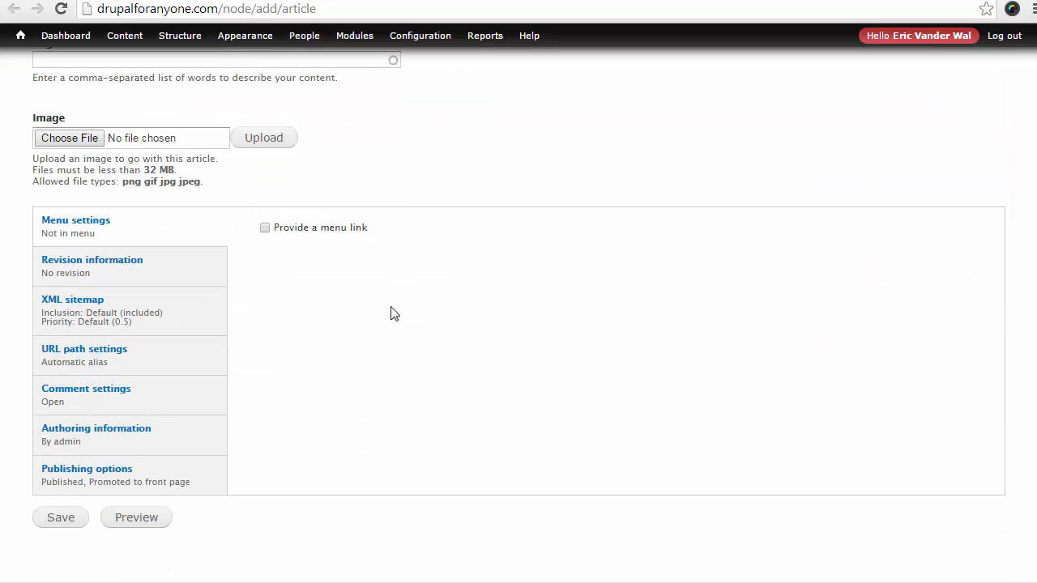
left_click(96, 362)
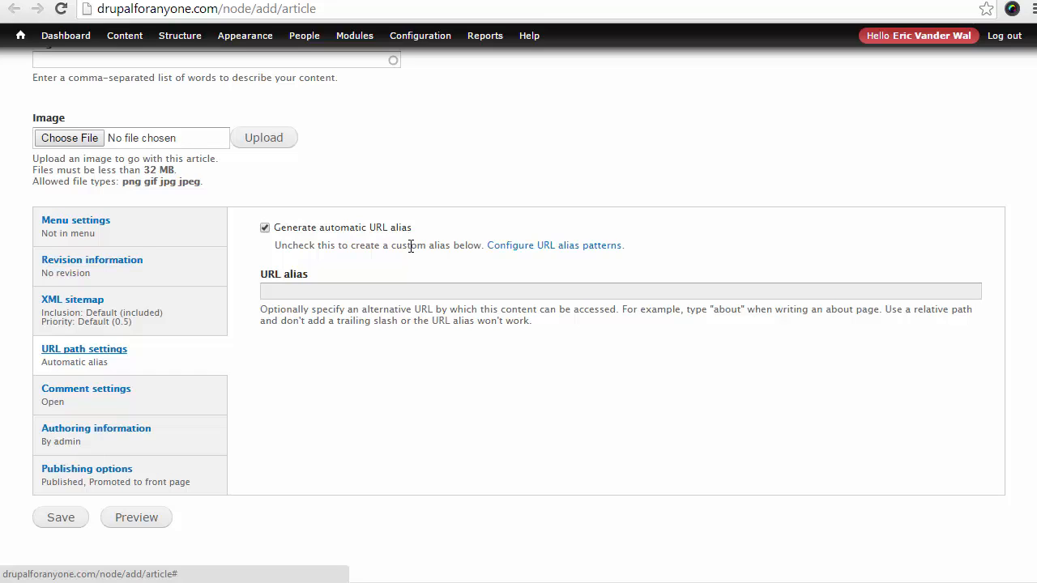
left_click(265, 228)
left_click(266, 230)
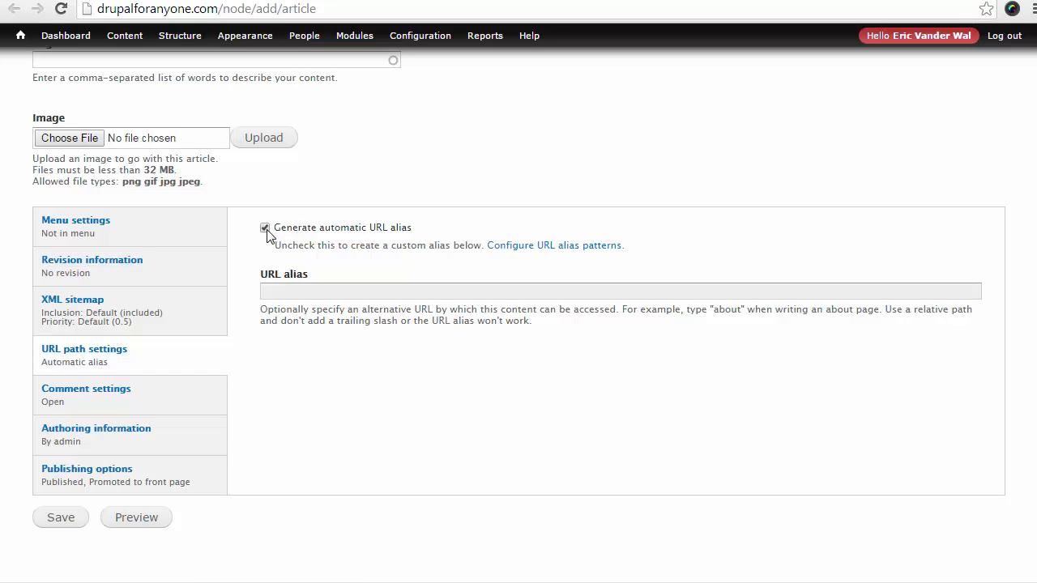
left_click(61, 518)
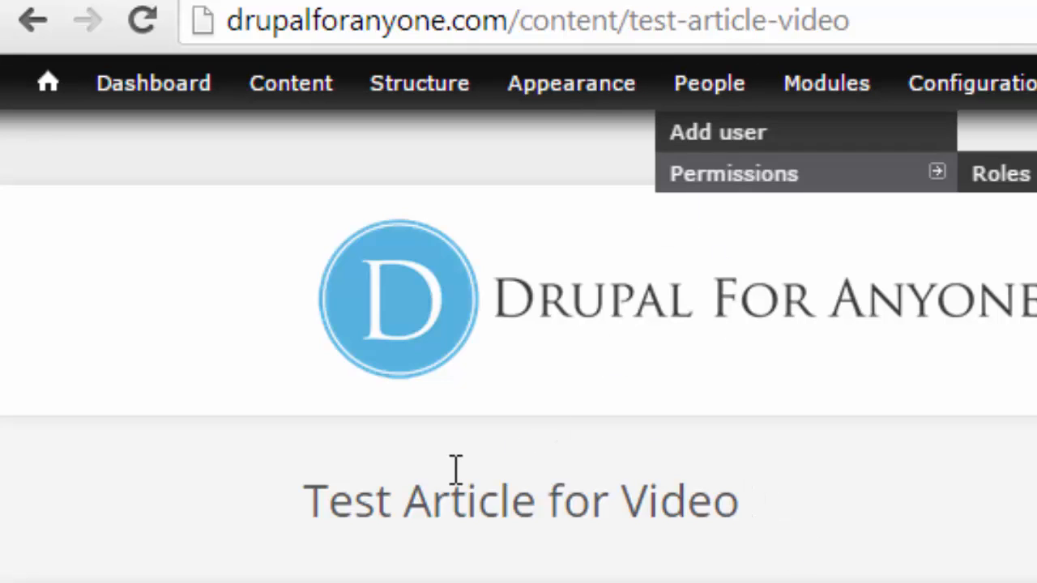
left_click_drag(312, 508, 755, 510)
left_click(886, 527)
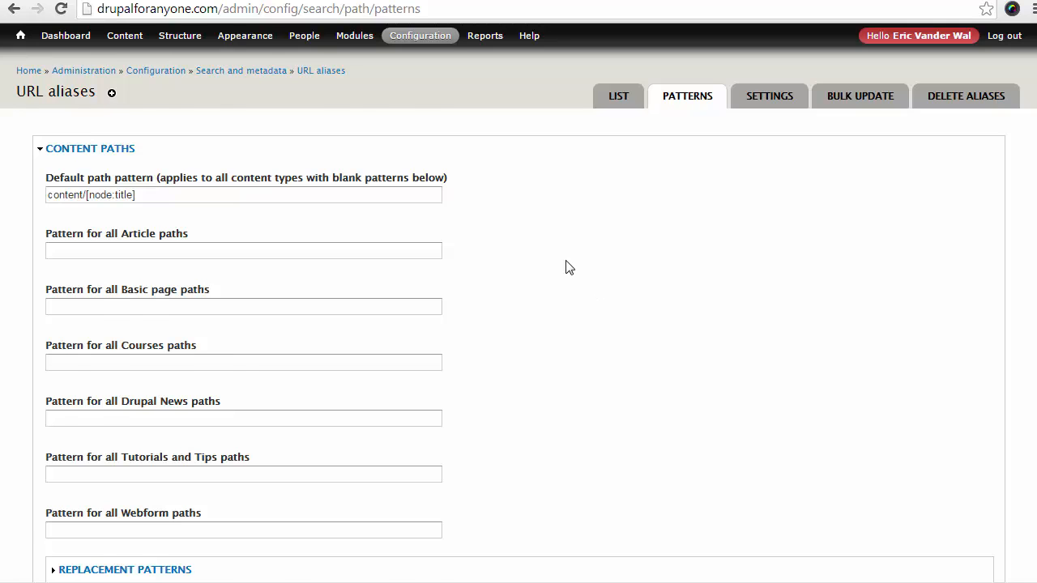
Return to the URL alias patterns and reuse the default pattern to set the Article paths to article/[node:title].
scroll(570, 267, "down", 1)
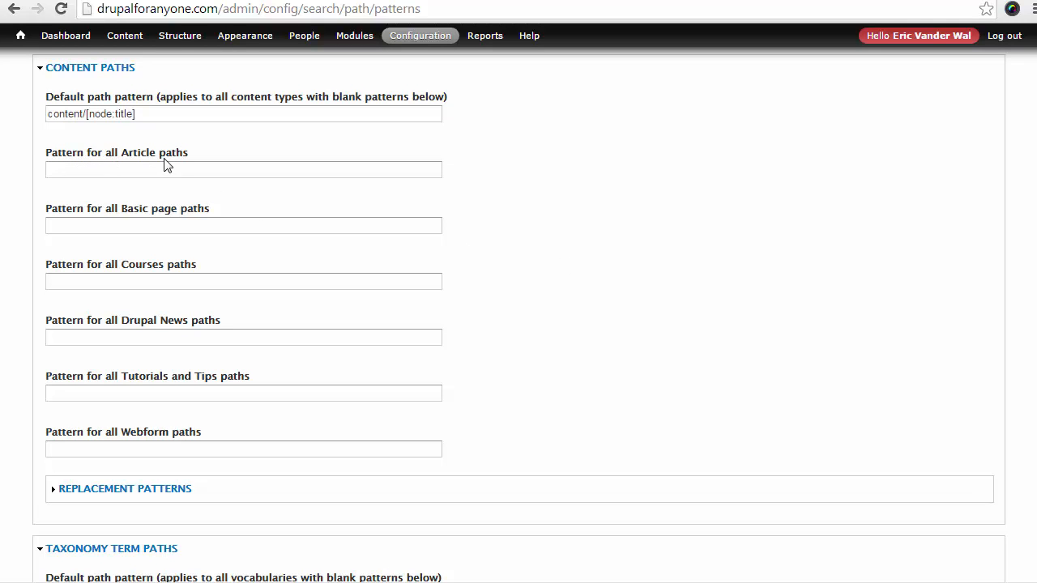
scroll(164, 165, "up", 1)
left_click_drag(150, 194, 4, 195)
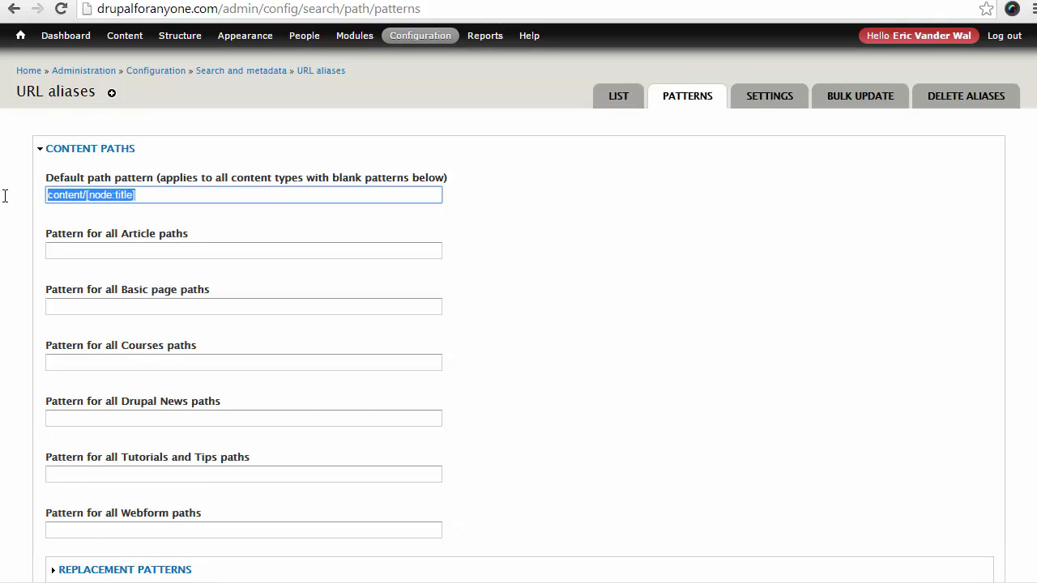
right_click(70, 195)
left_click(110, 269)
left_click(79, 254)
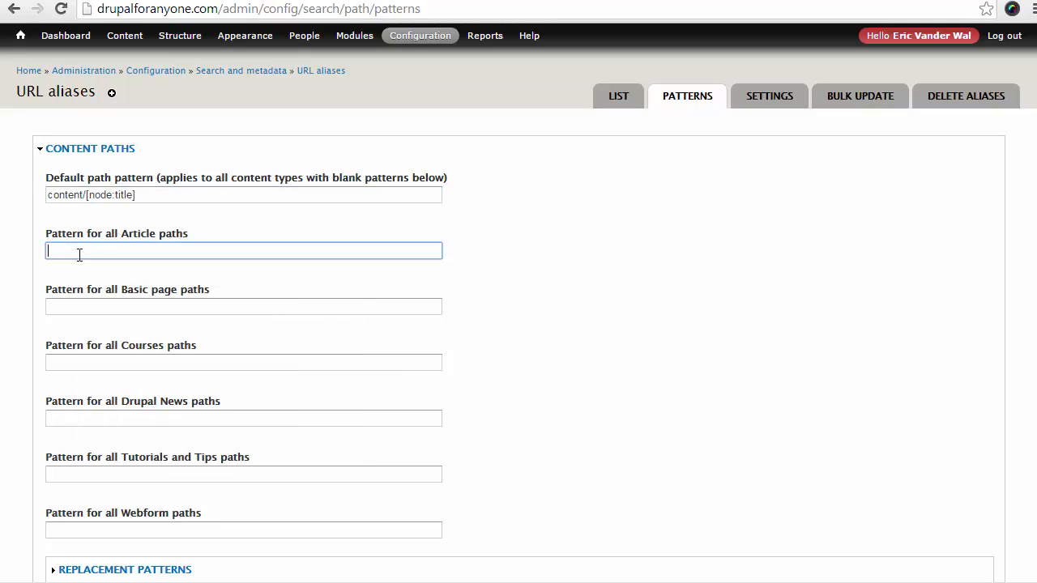
key("ctrl+v")
double_click(84, 254)
type("articles")
key("BackSpace")
Set the pattern for all Basic page paths to [node:title], without the content/ prefix.
left_click(132, 306)
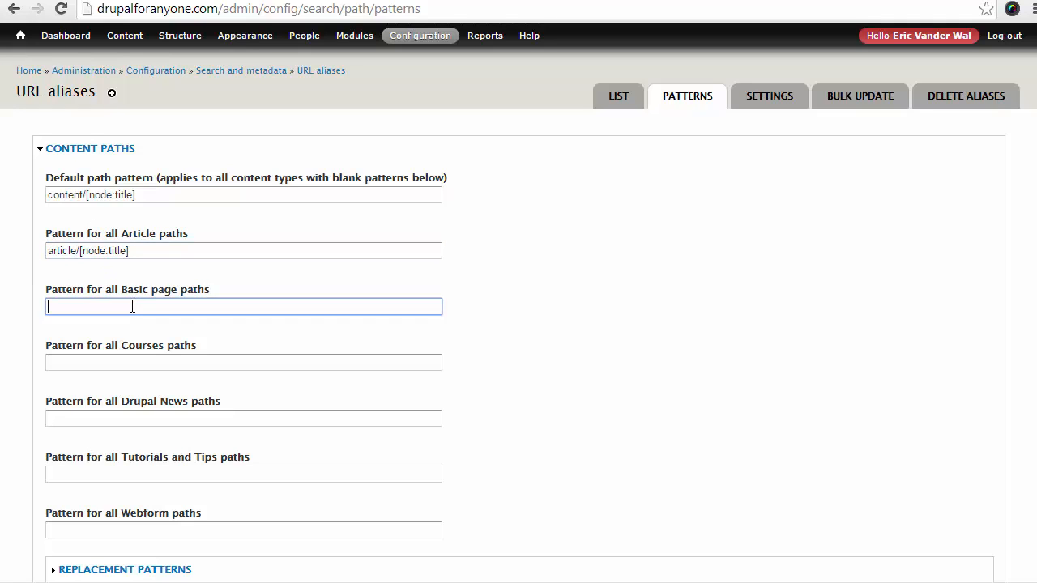
key("ctrl+v")
left_click_drag(86, 306, 47, 306)
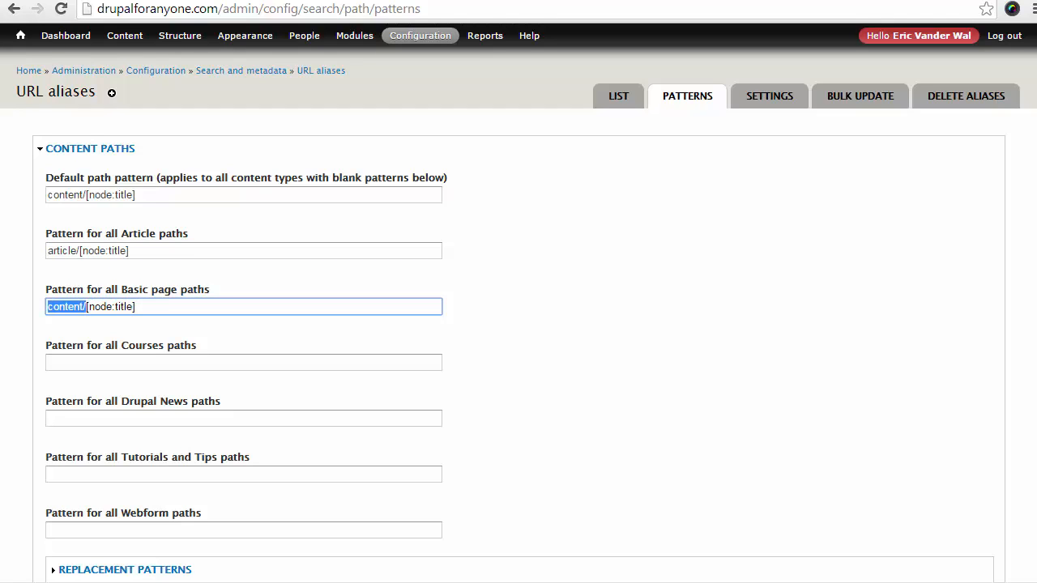
key("BackSpace")
left_click(648, 377)
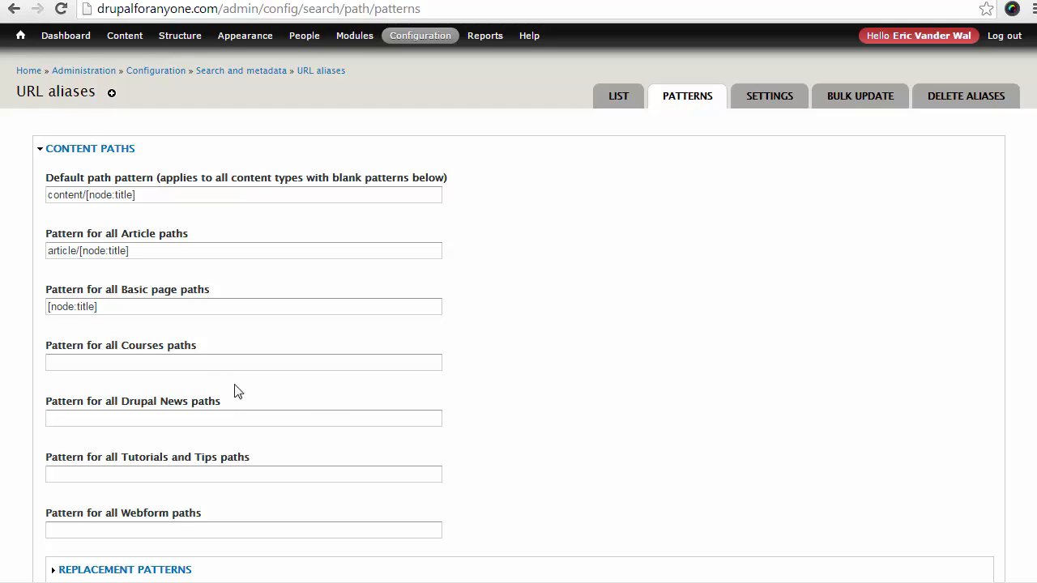
Set the pattern for all Courses paths to course/[node:title].
left_click(201, 362)
key("ctrl+v")
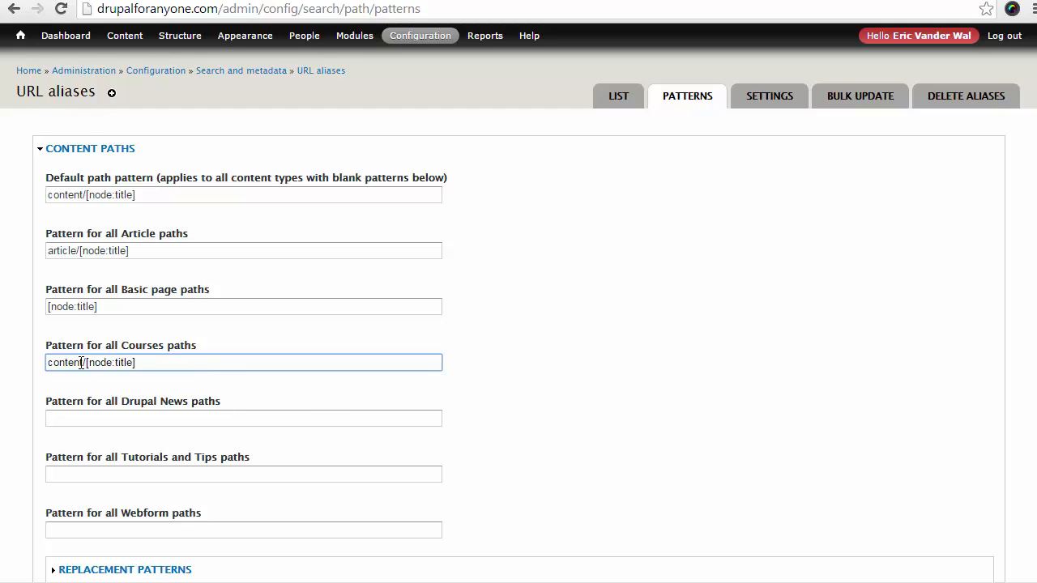
left_click_drag(81, 362, 47, 362)
key("BackSpace")
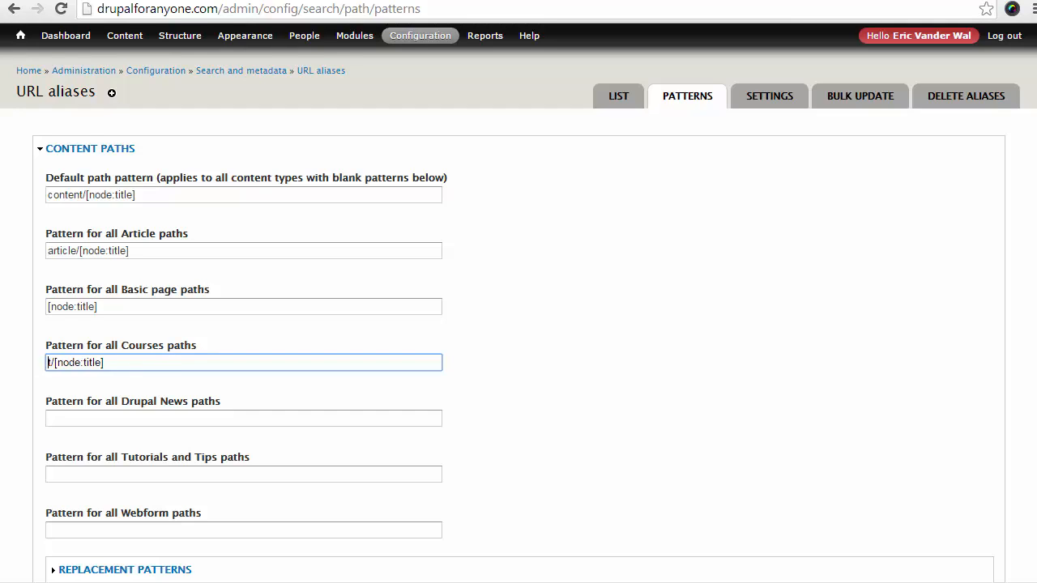
key("Delete")
type("ciurse")
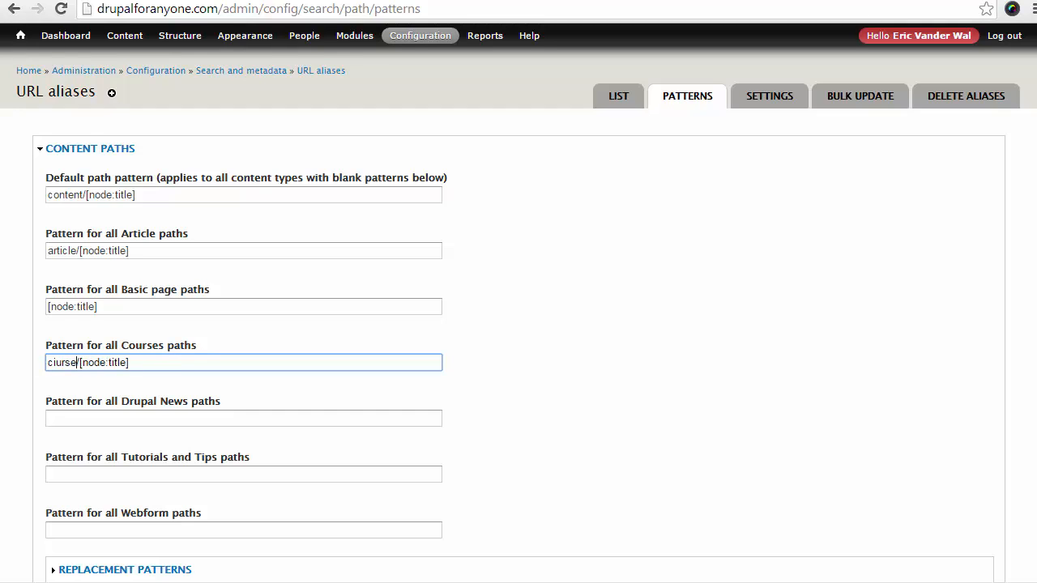
key("BackSpace")
key("BackSpace")
key("BackSpace")
key("BackSpace")
key("BackSpace")
type("ourse")
left_click(604, 312)
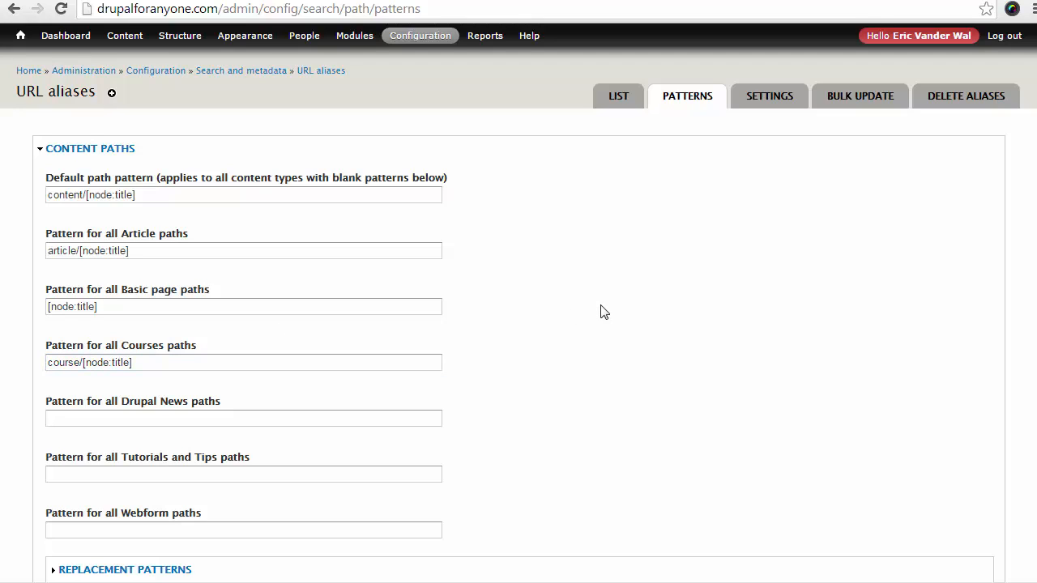
left_click(158, 412)
left_click(148, 481)
left_click(149, 531)
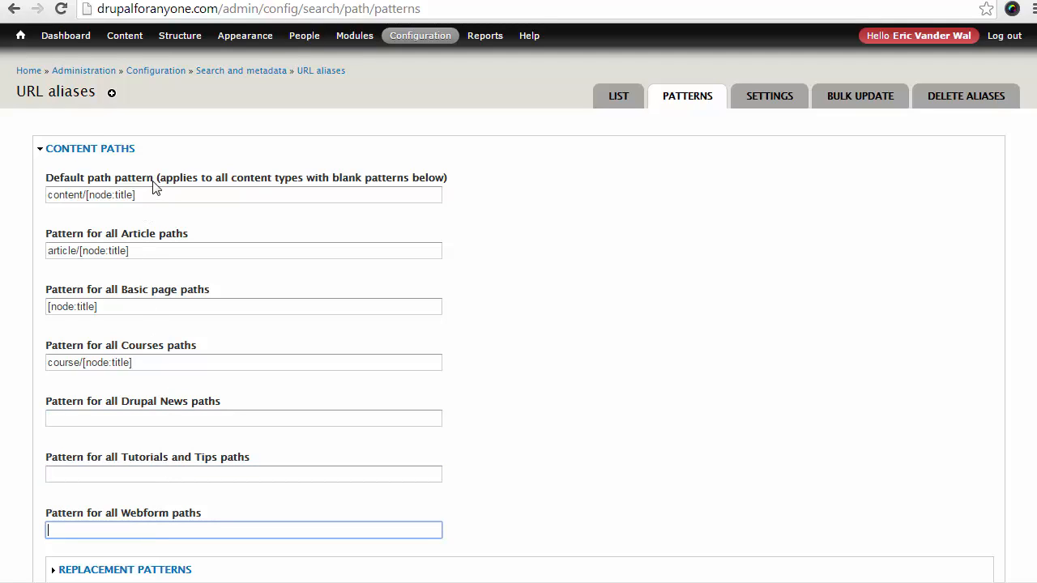
left_click_drag(153, 182, 113, 180)
left_click(55, 197)
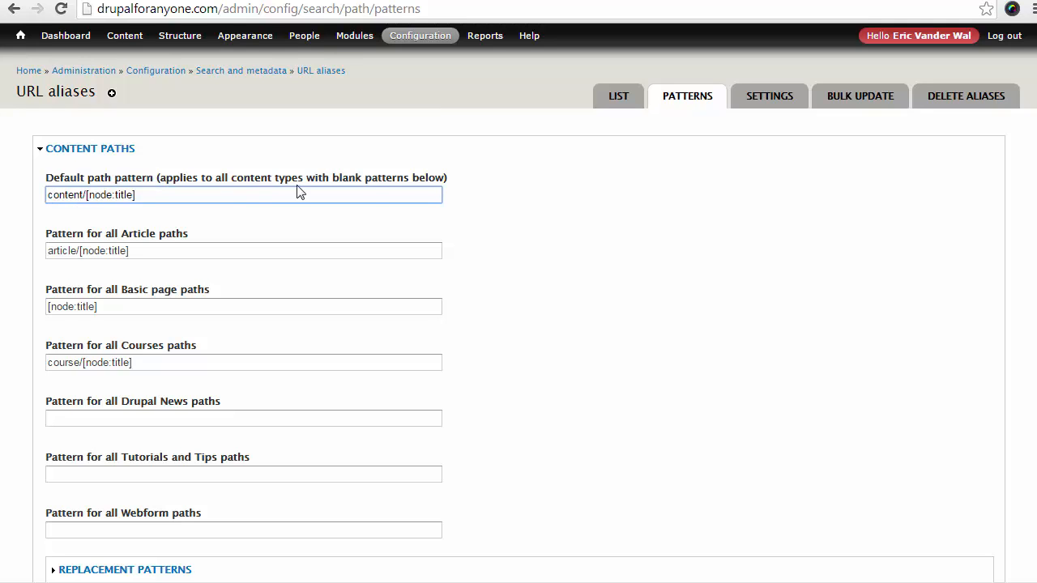
key("Tab")
Append a hyphen and the short current-date token to the default content path pattern, making it content/[node:title]-[current-date:short].
scroll(562, 231, "down", 4)
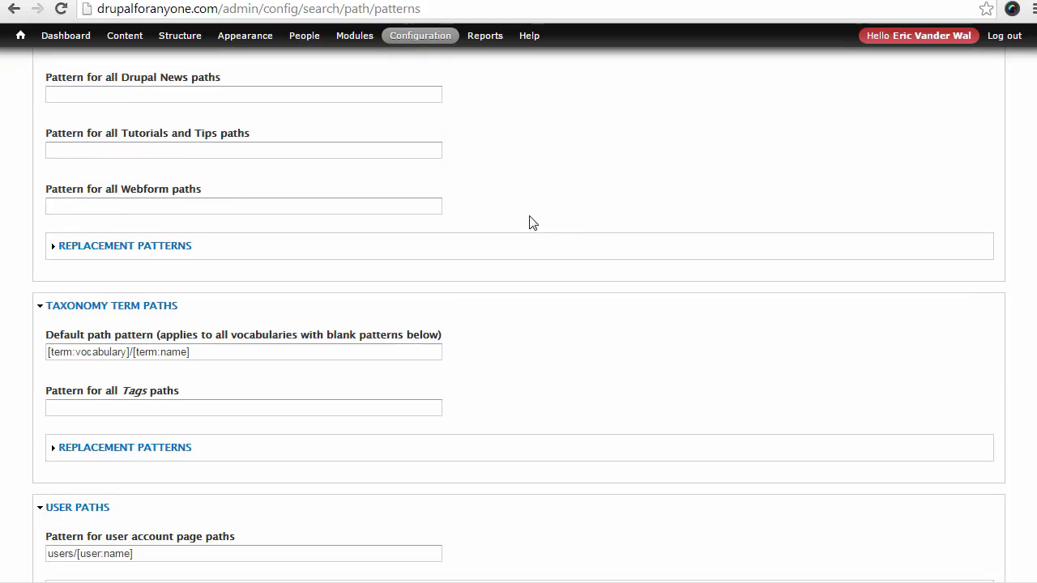
left_click(188, 247)
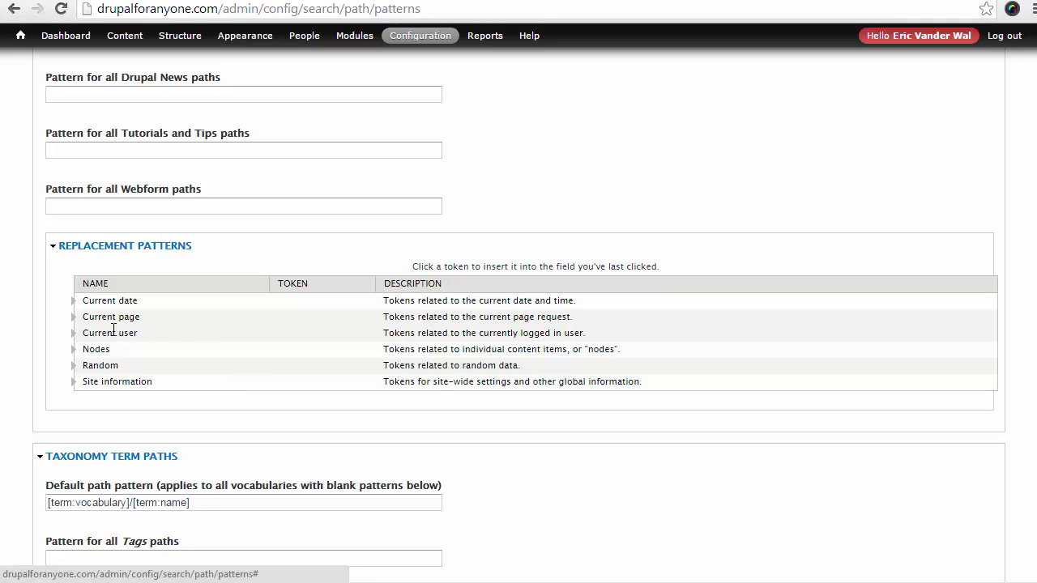
left_click(74, 306)
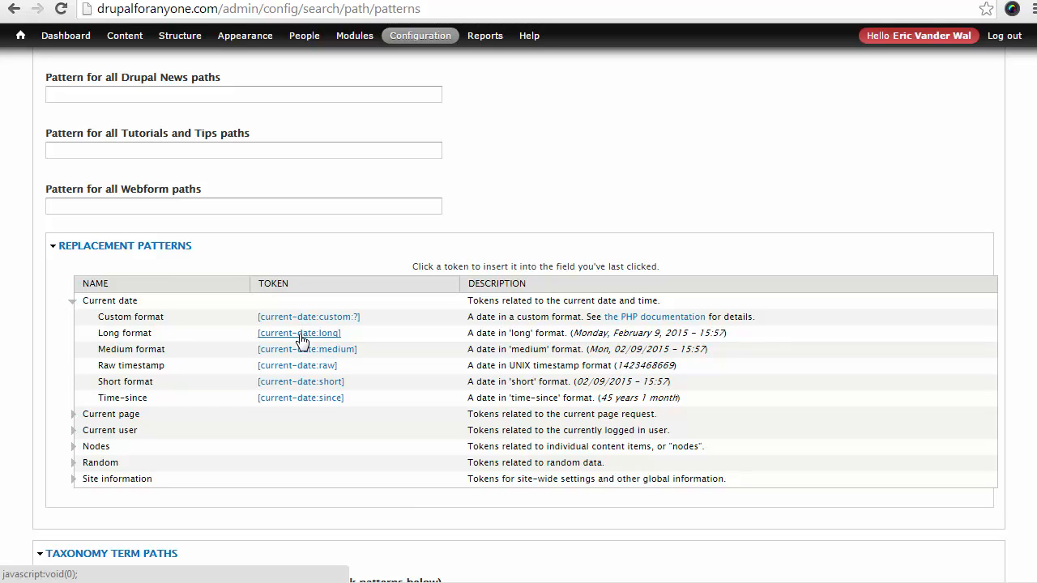
scroll(293, 413, "up", 3)
scroll(293, 412, "up", 1)
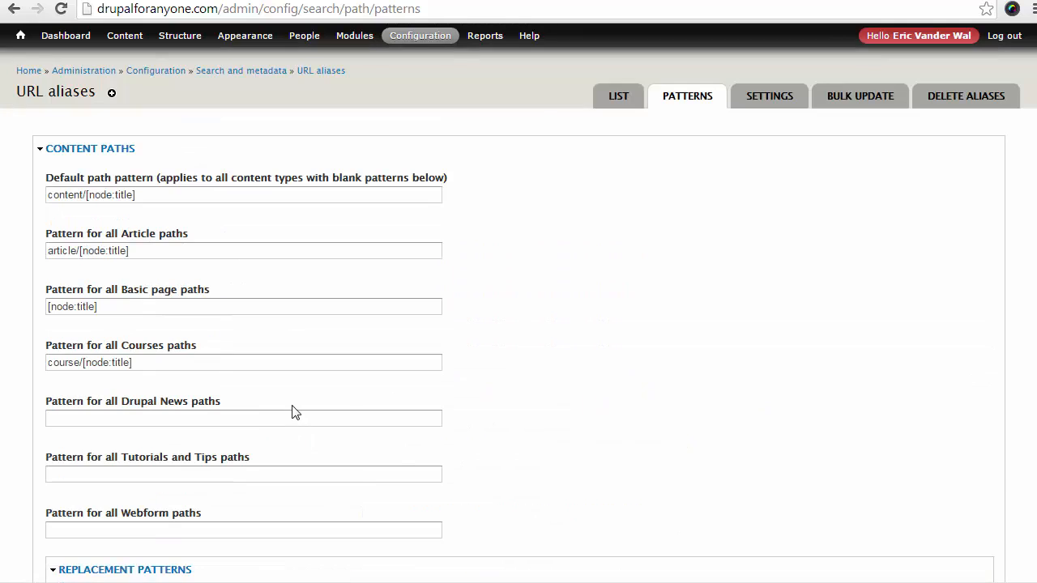
left_click(169, 194)
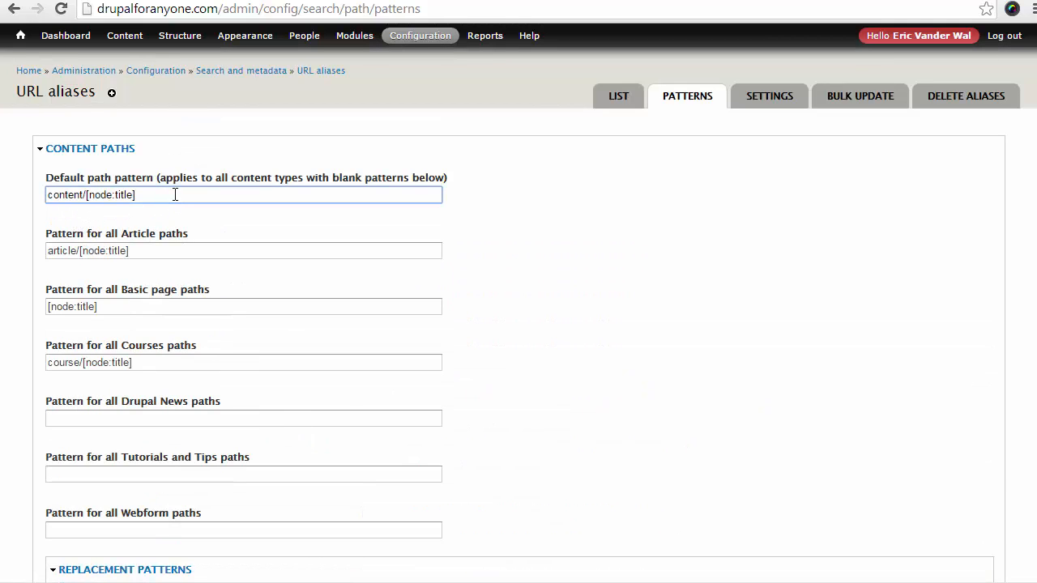
scroll(559, 307, "down", 5)
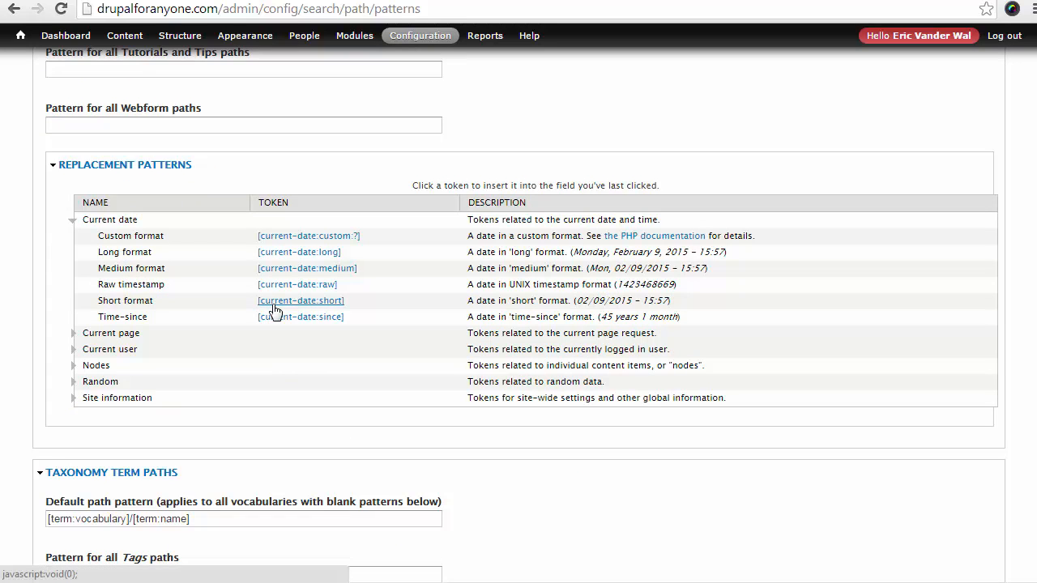
scroll(264, 317, "up", 3)
scroll(241, 334, "up", 2)
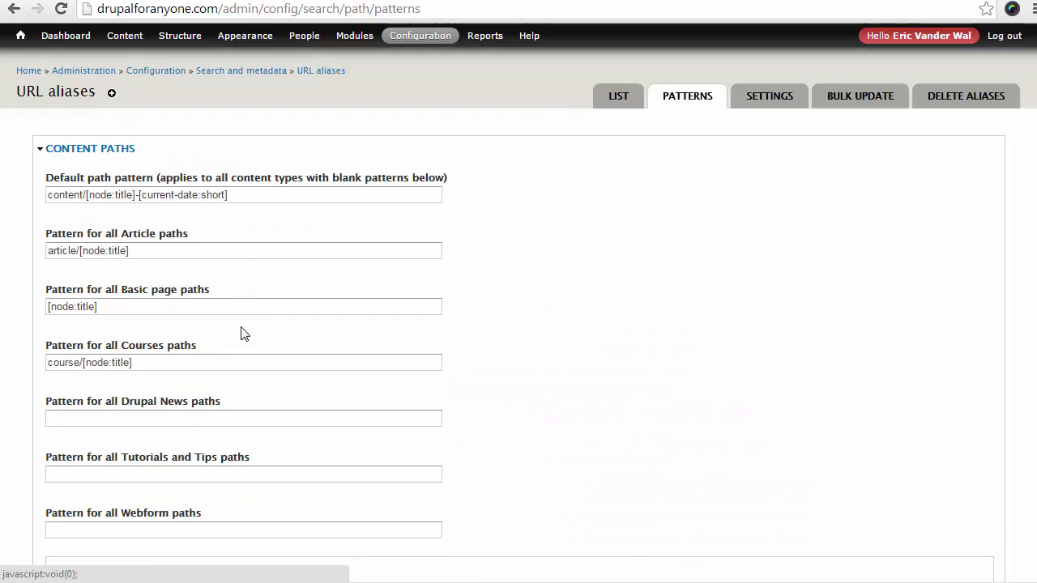
Reuse the default pattern's tokens to set the Article paths to article/[node:title]-[current-date:short], and save the configuration.
left_click(252, 195)
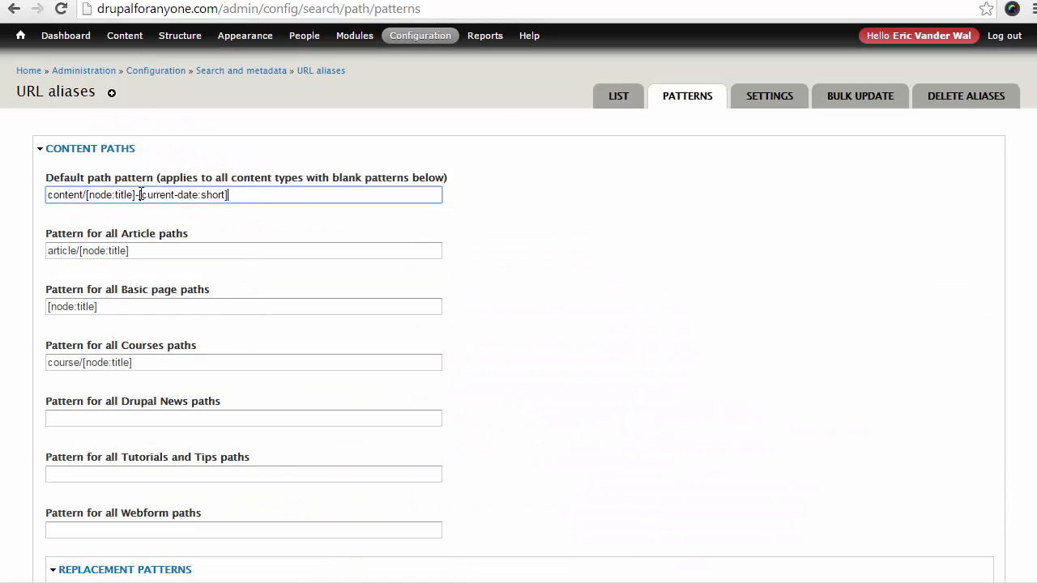
left_click_drag(86, 194, 279, 209)
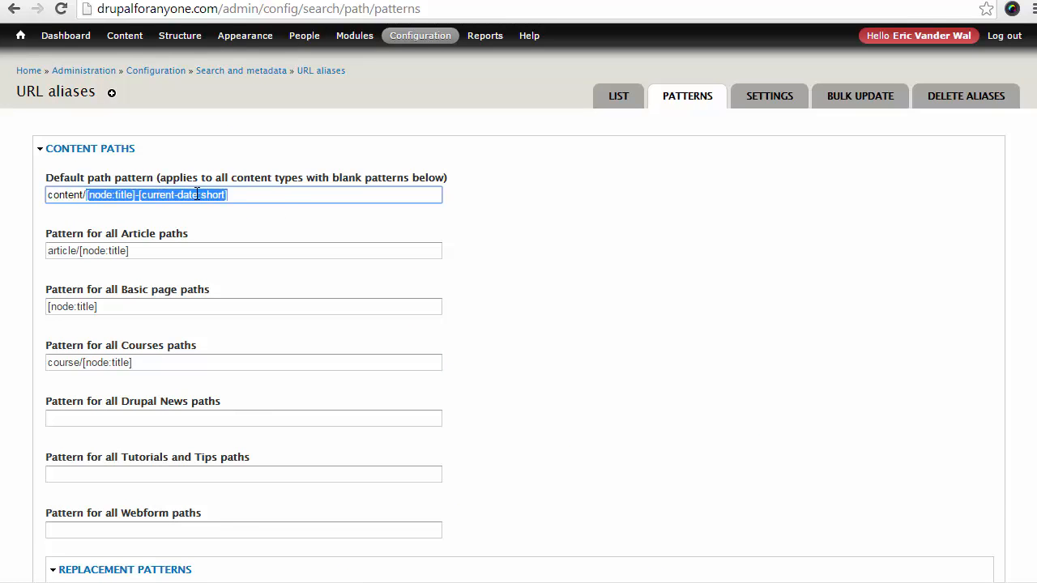
right_click(191, 198)
left_click(227, 233)
left_click(87, 250)
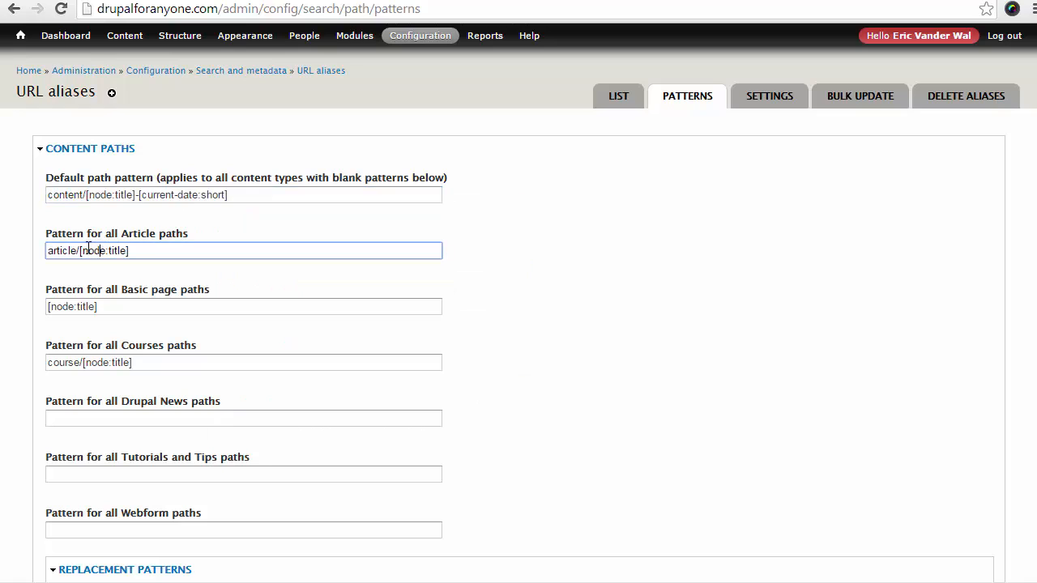
left_click_drag(81, 250, 337, 256)
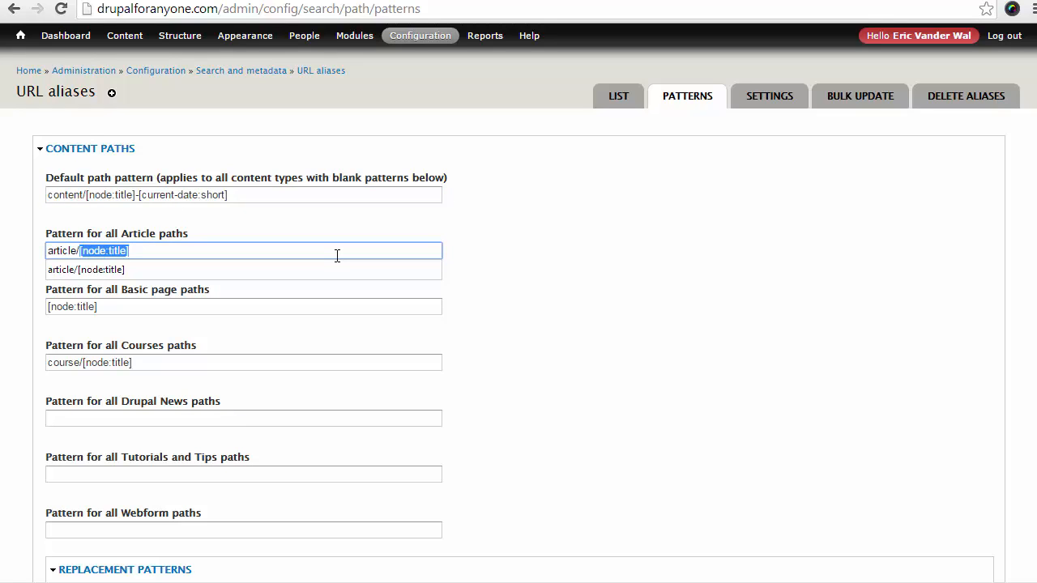
key("ctrl+v")
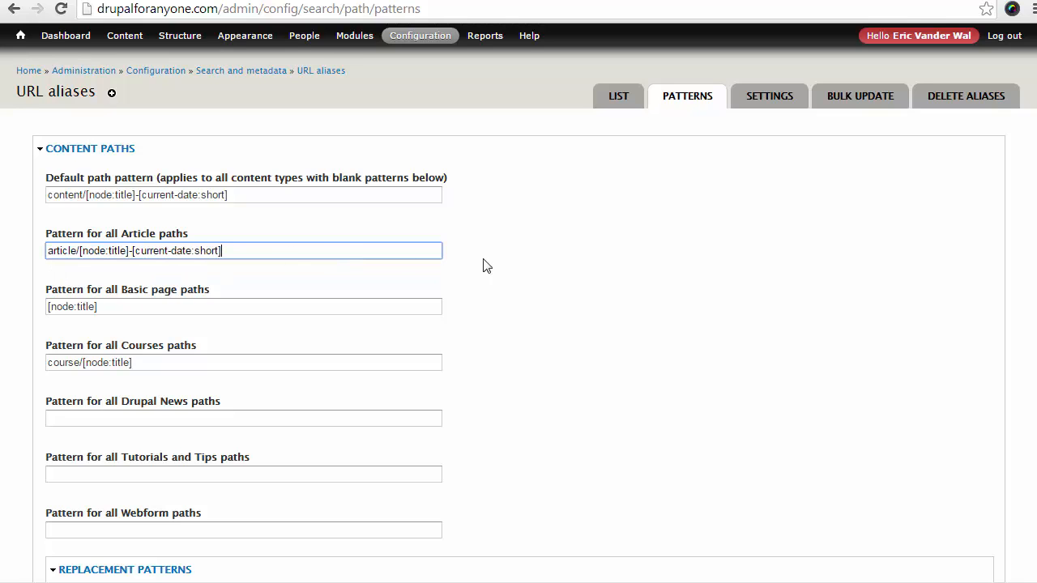
scroll(541, 287, "down", 10)
left_click(125, 525)
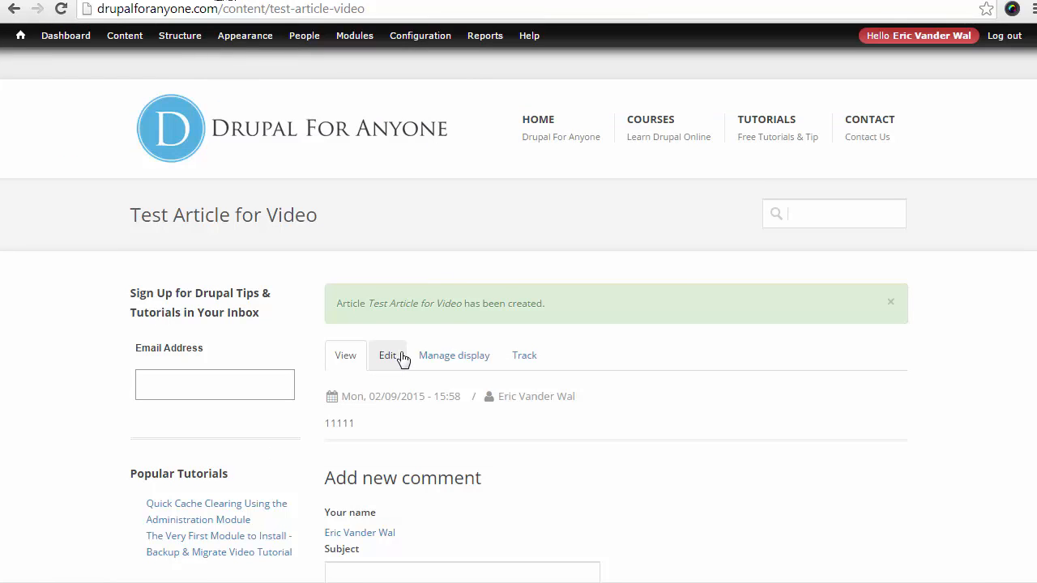
Edit the Test Article for Video, enable automatic URL alias generation in its URL path settings, and save it.
left_click(402, 358)
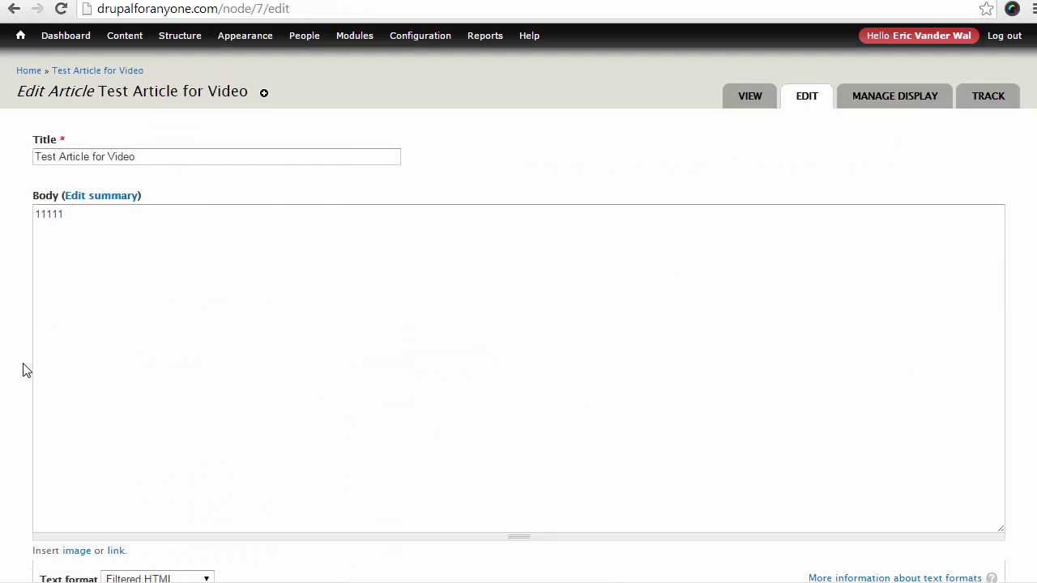
scroll(23, 365, "down", 8)
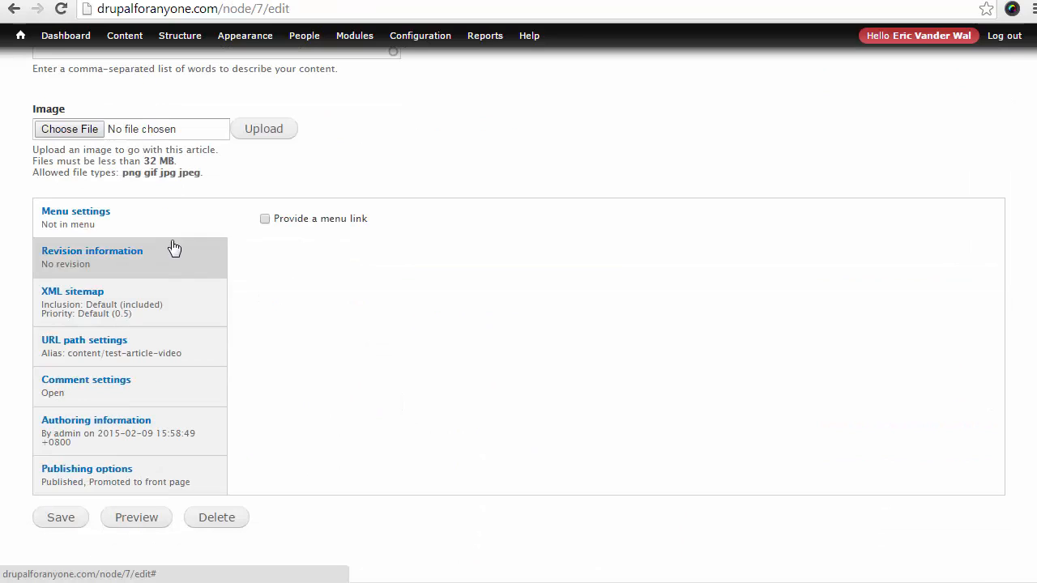
left_click(156, 354)
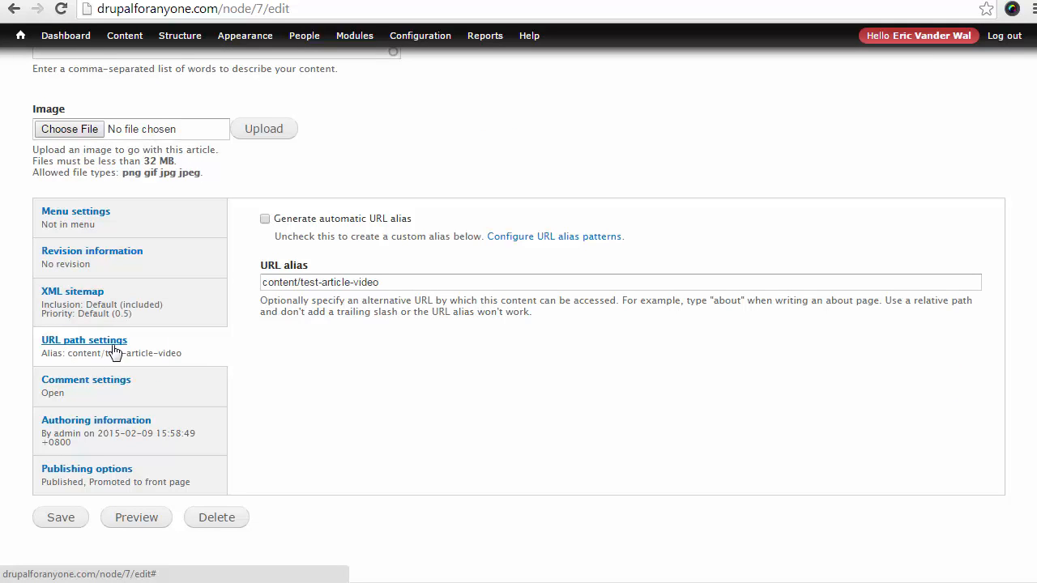
left_click(265, 219)
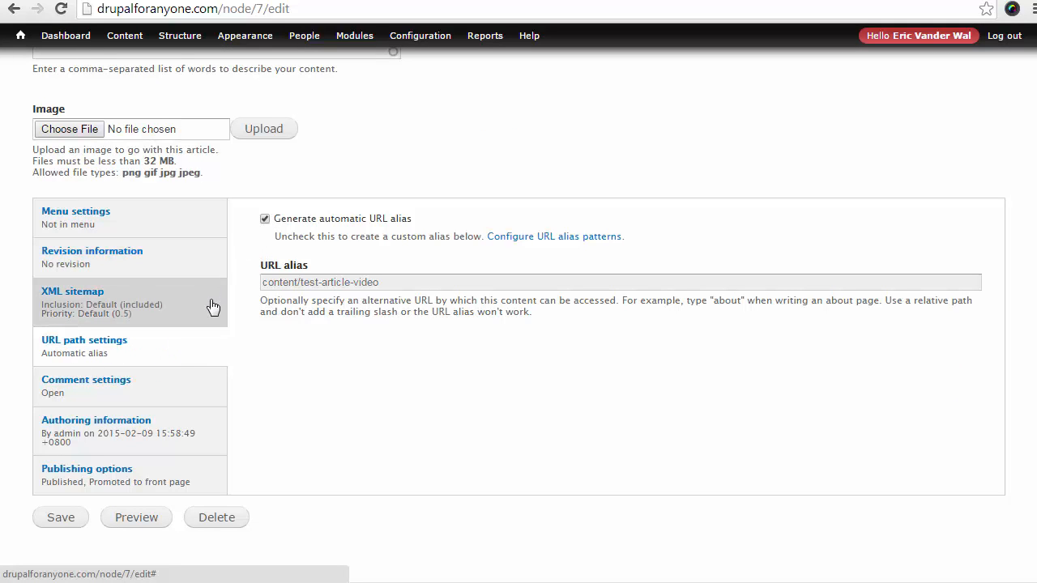
left_click(57, 517)
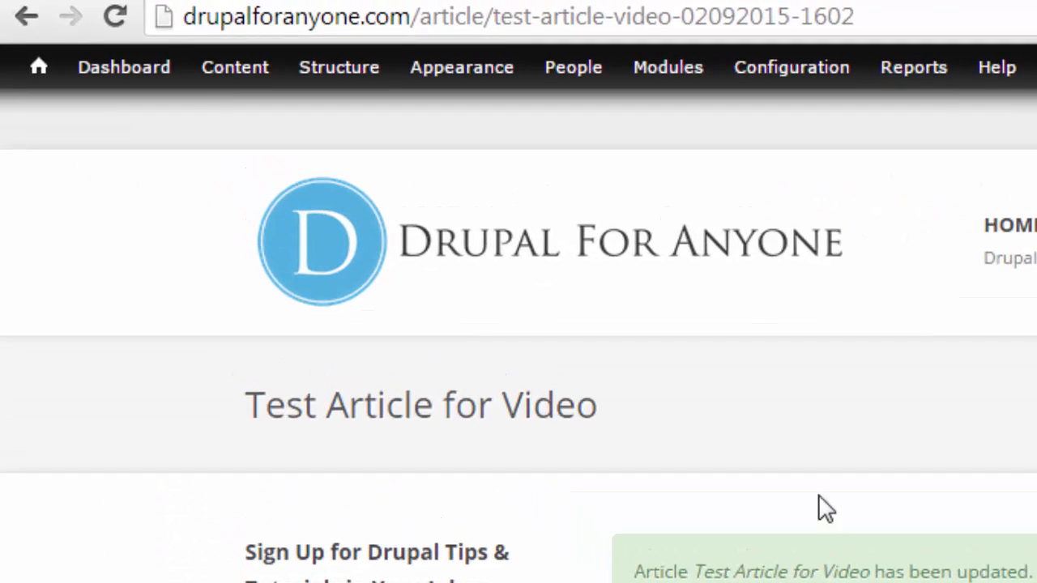
mouse_move(402, 90)
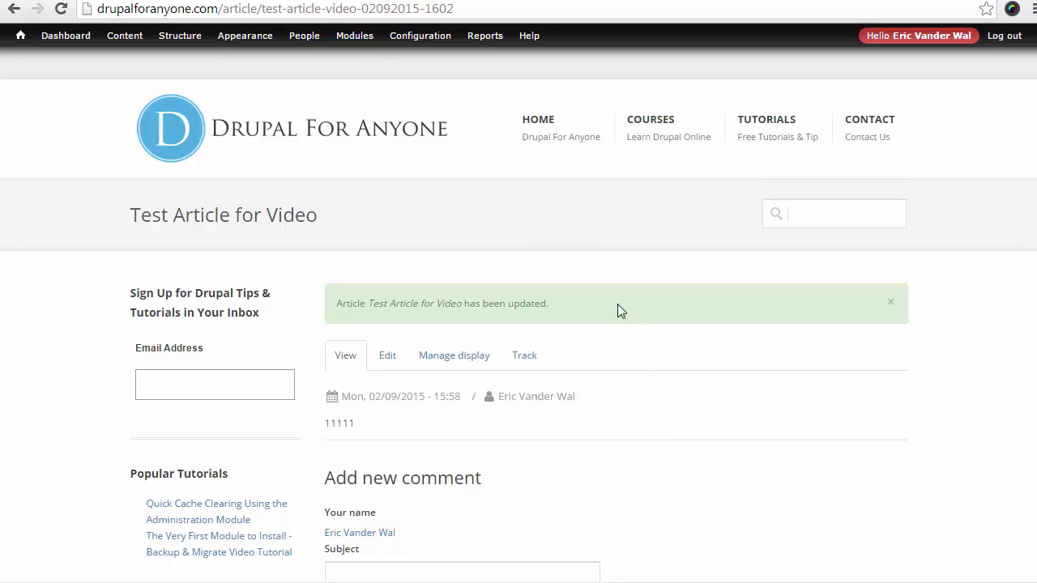
Return to the URL alias patterns page and expand the replacement patterns for content paths.
left_click(208, 0)
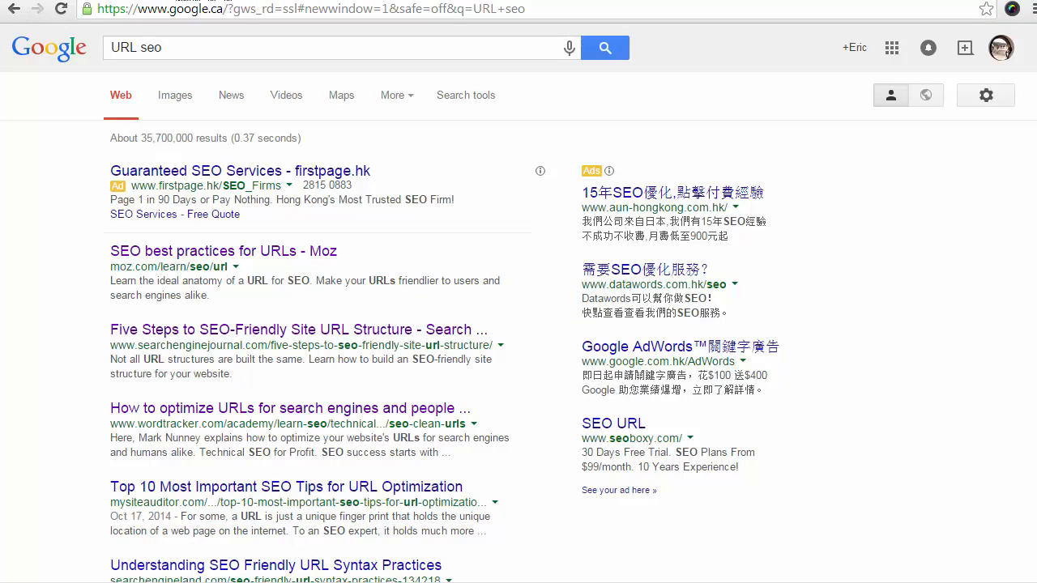
left_click(132, 1)
scroll(439, 323, "down", 2)
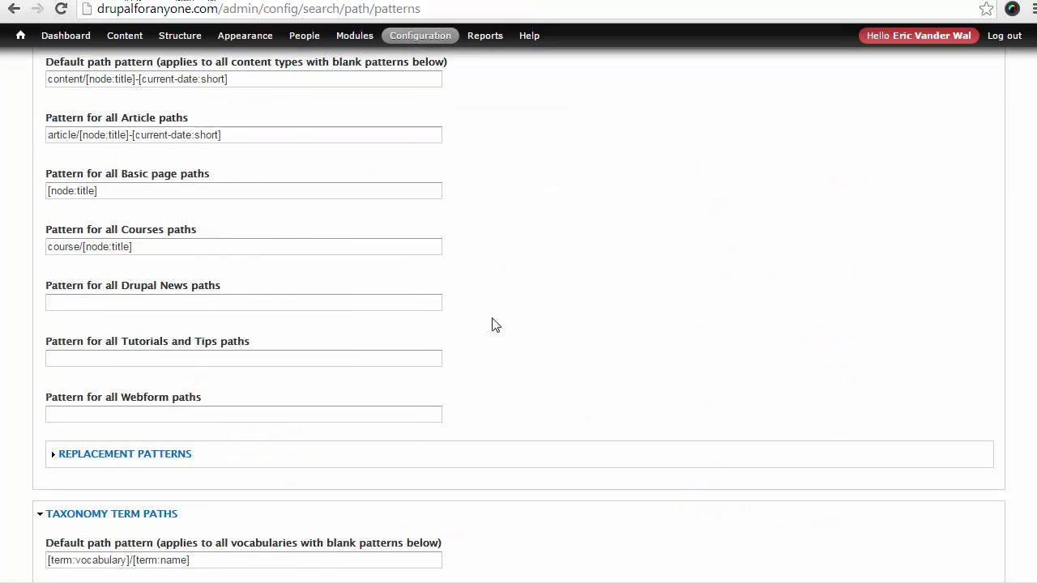
scroll(486, 320, "down", 2)
left_click(185, 292)
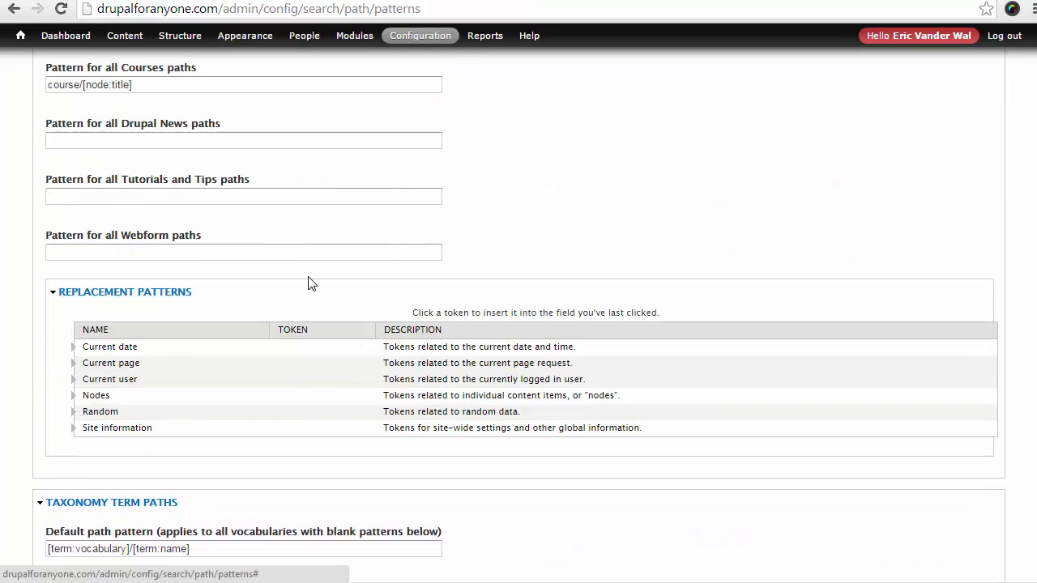
Set the pattern for all Drupal News paths to author/[node:title], copying the title token from the Courses pattern.
scroll(289, 312, "up", 3)
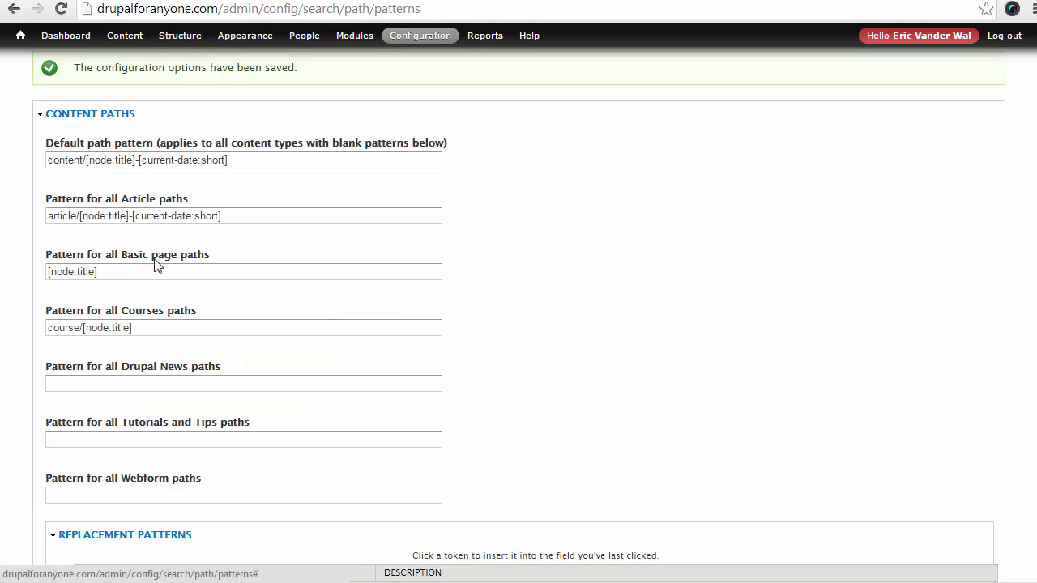
left_click(76, 383)
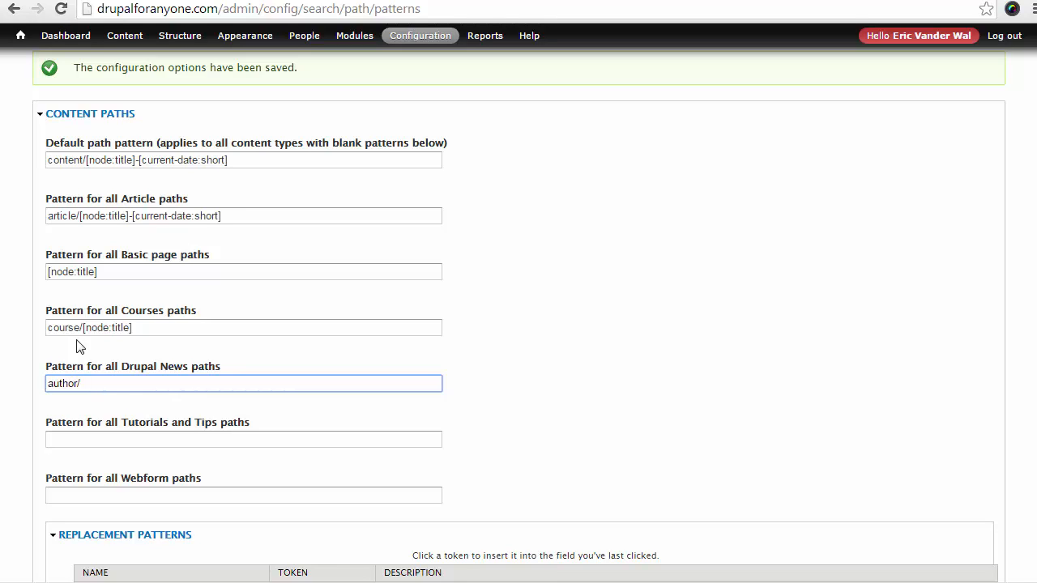
left_click_drag(81, 327, 189, 328)
right_click(121, 339)
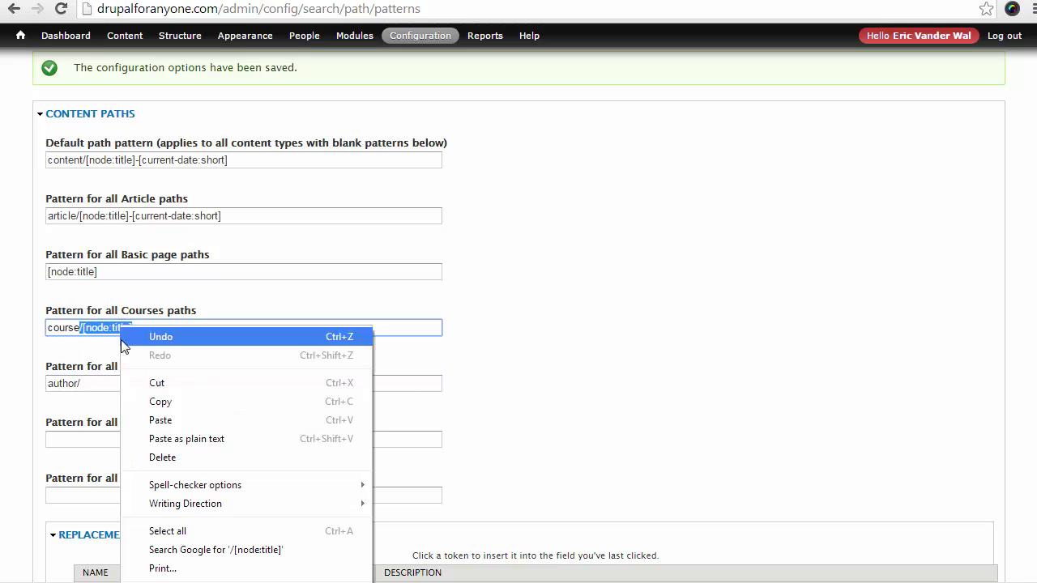
left_click(162, 400)
left_click(129, 384)
key("BackSpace")
key("ctrl+v")
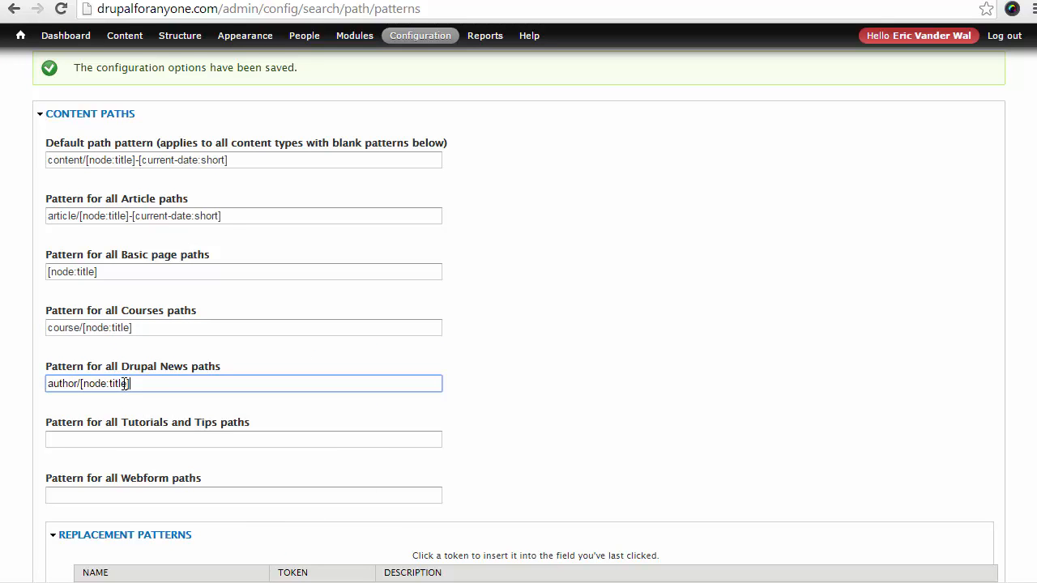
Replace the literal author prefix in the Drupal News pattern with the node author token, making it [node:author]/[node:title].
scroll(124, 384, "down", 4)
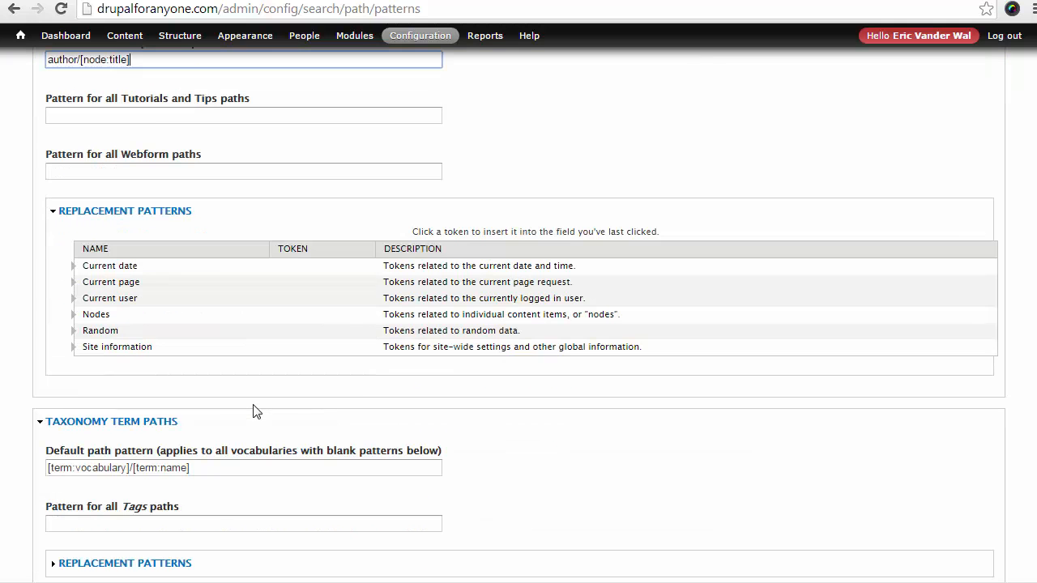
left_click(73, 316)
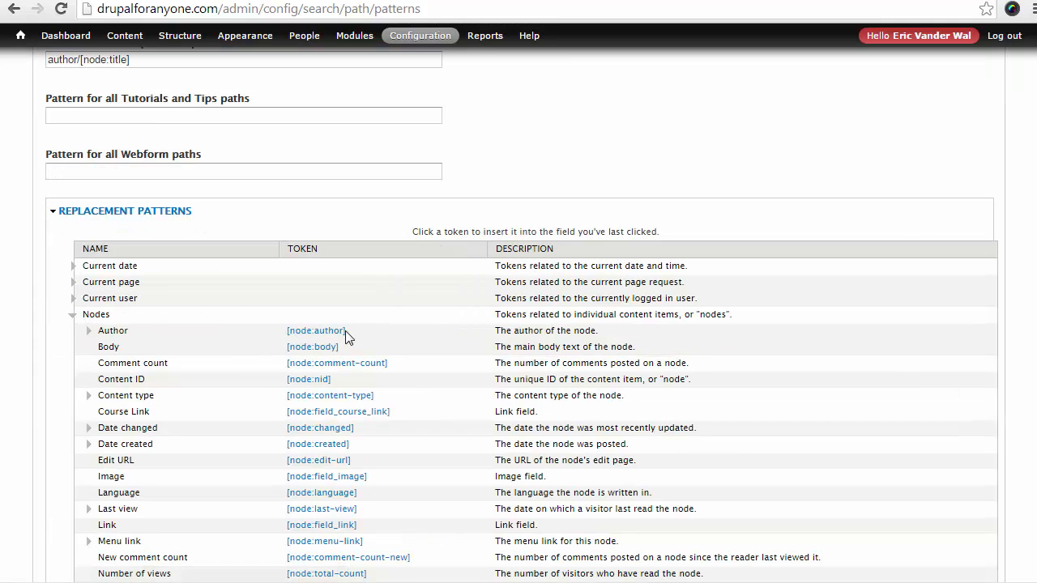
left_click_drag(361, 333, 288, 330)
right_click(291, 331)
left_click(335, 435)
scroll(308, 405, "up", 3)
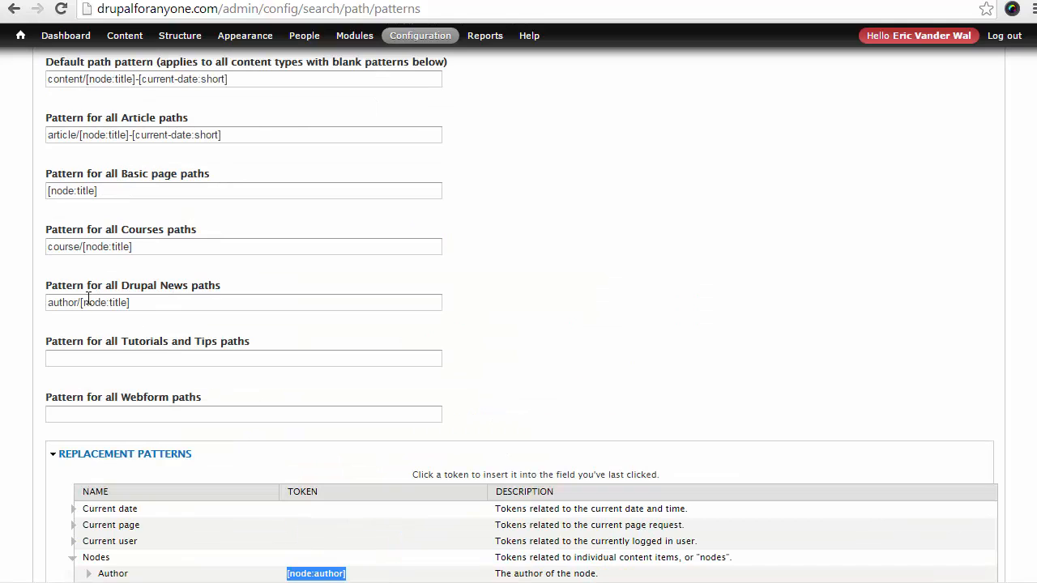
left_click_drag(79, 302, 47, 302)
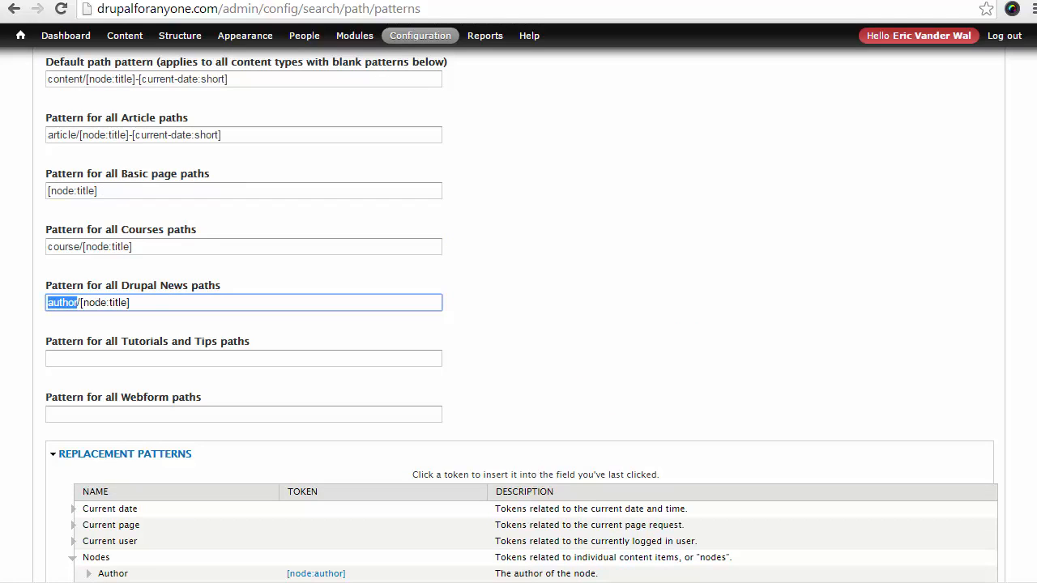
key("ctrl+v")
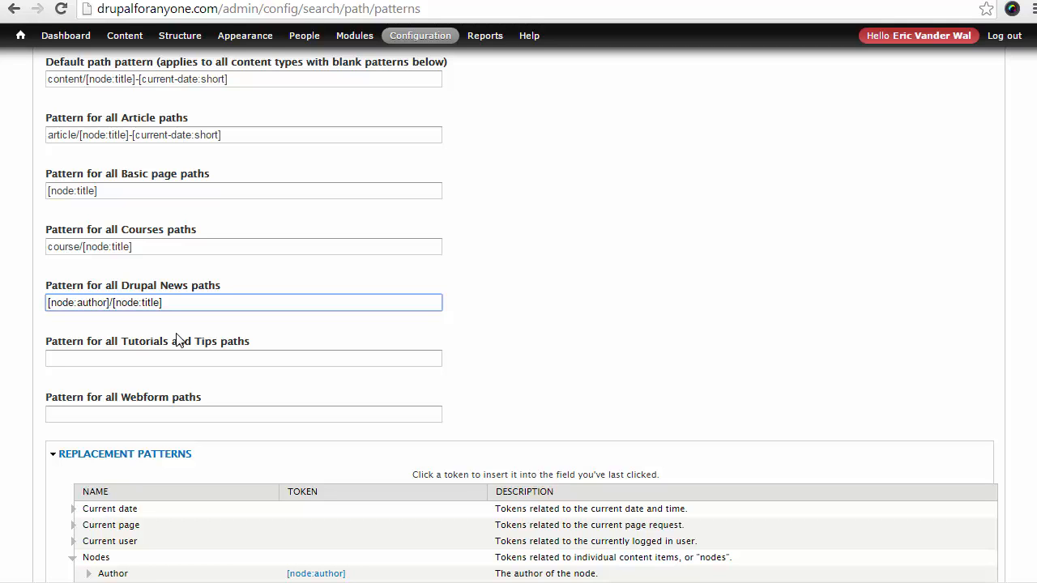
Examine the remaining node tokens and the default path pattern for taxonomy terms.
scroll(173, 404, "down", 9)
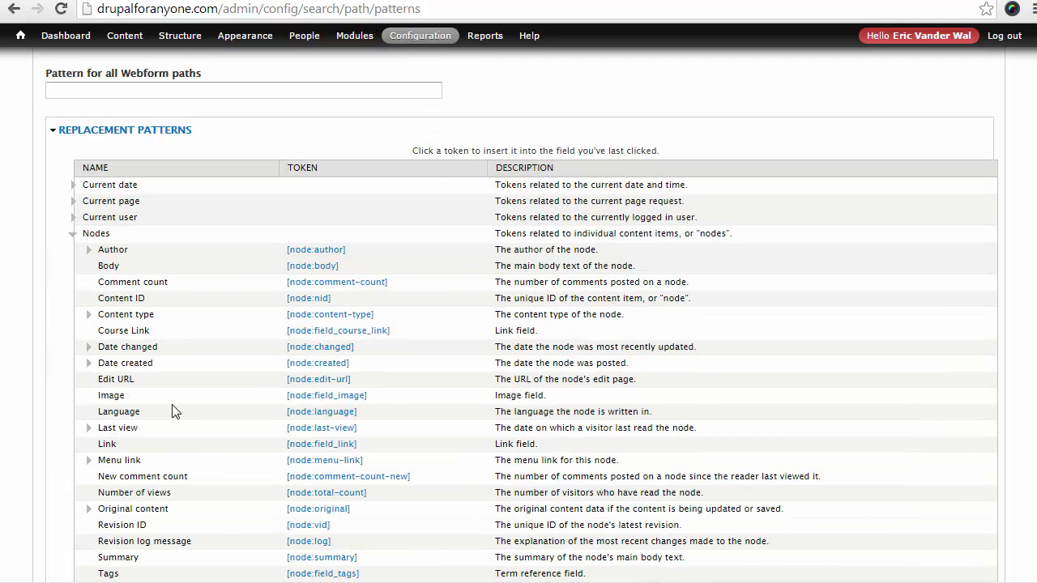
scroll(173, 412, "down", 1)
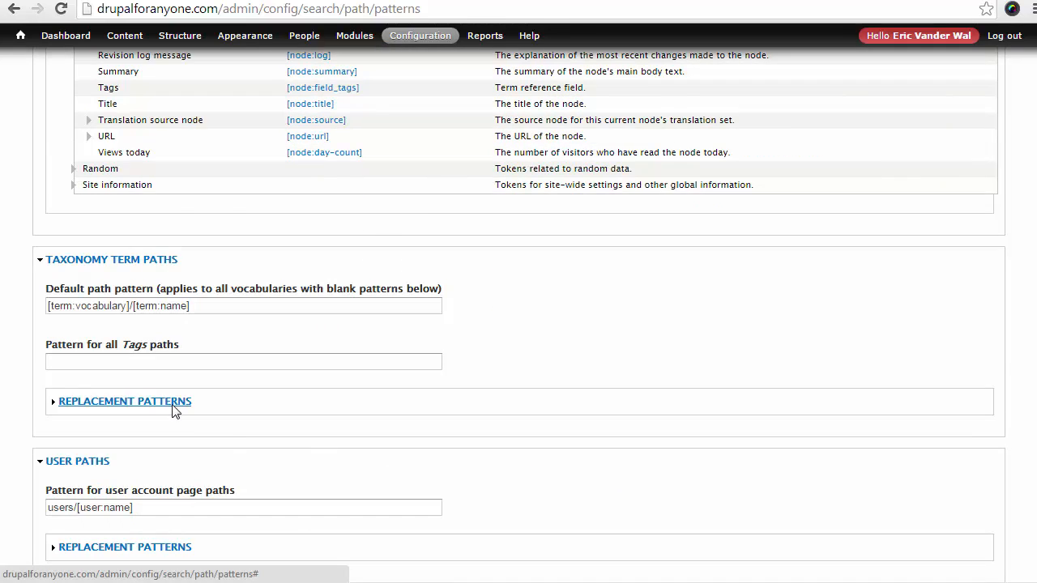
scroll(172, 412, "down", 1)
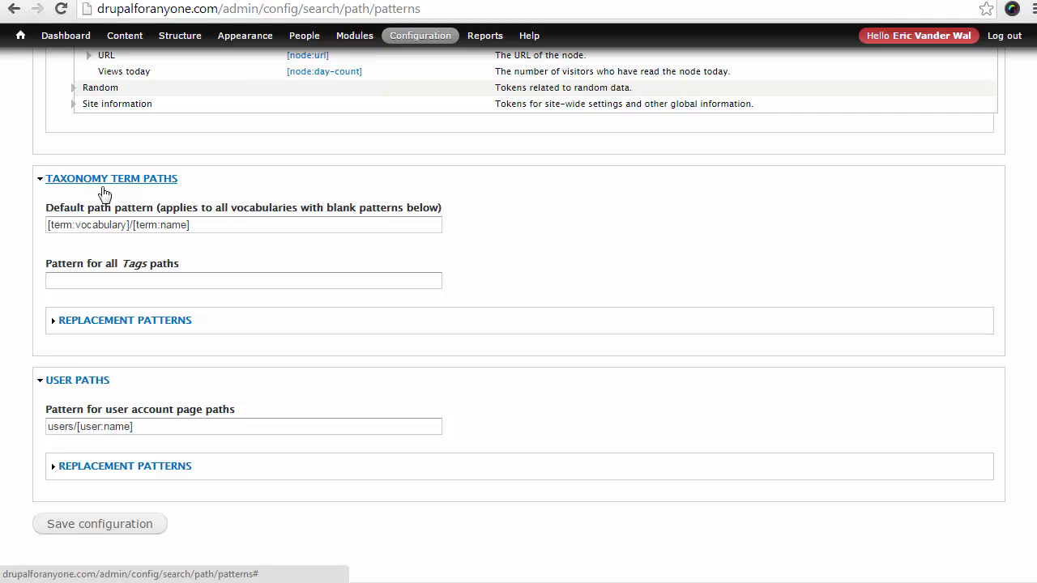
left_click(132, 224)
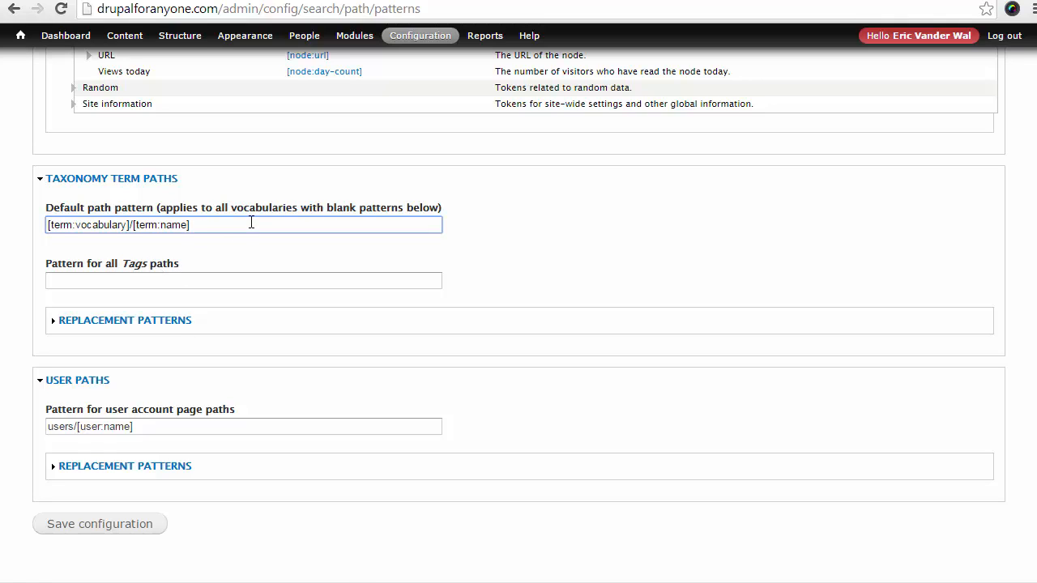
Review the default path pattern for taxonomy terms and the pattern for user account pages.
left_click_drag(248, 224, 15, 212)
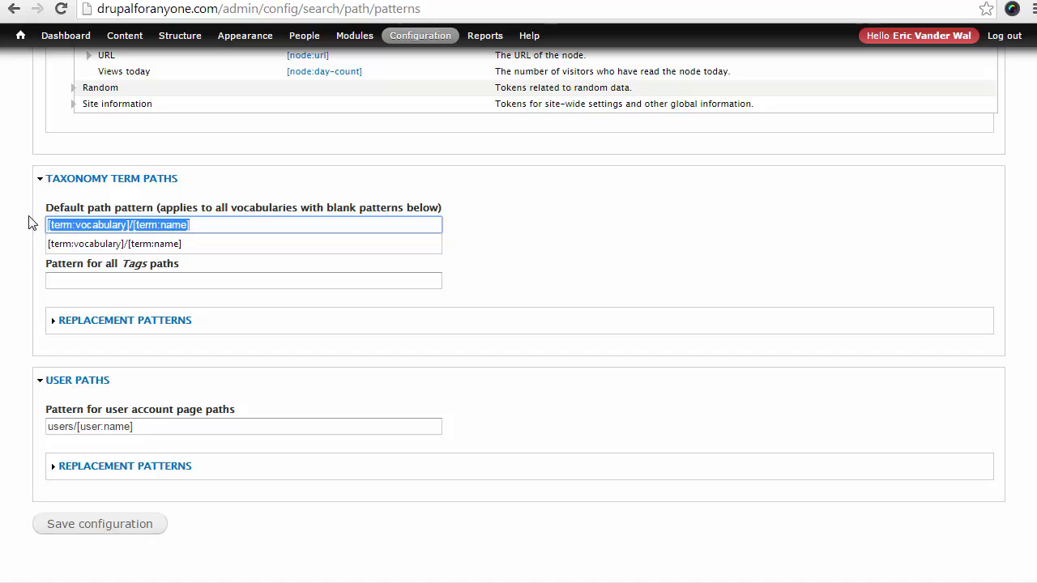
left_click(82, 222)
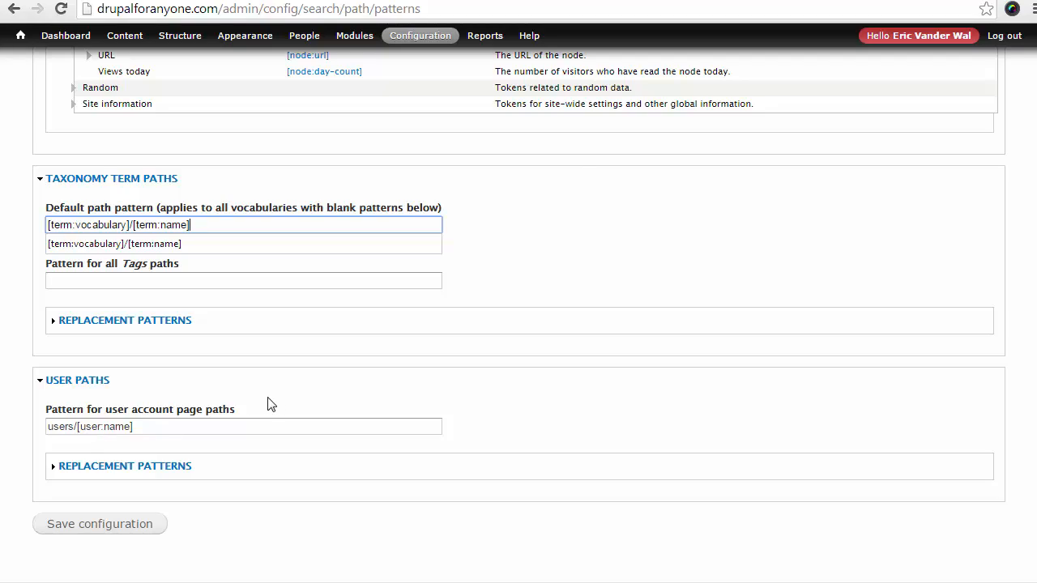
scroll(270, 402, "up", 10)
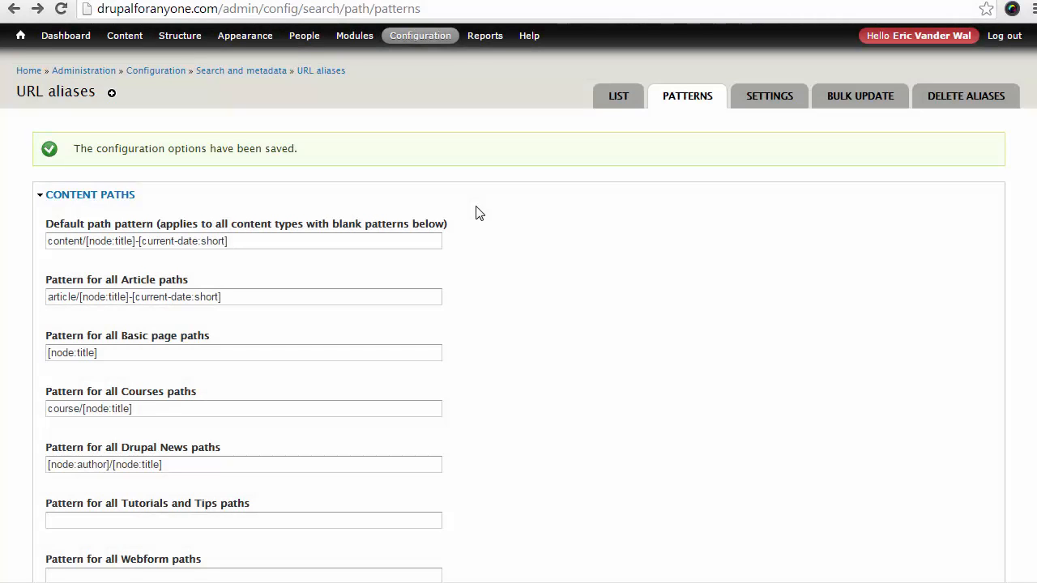
Open the URL alias settings and examine the word separator and its guidance on unsuitable characters.
left_click(761, 99)
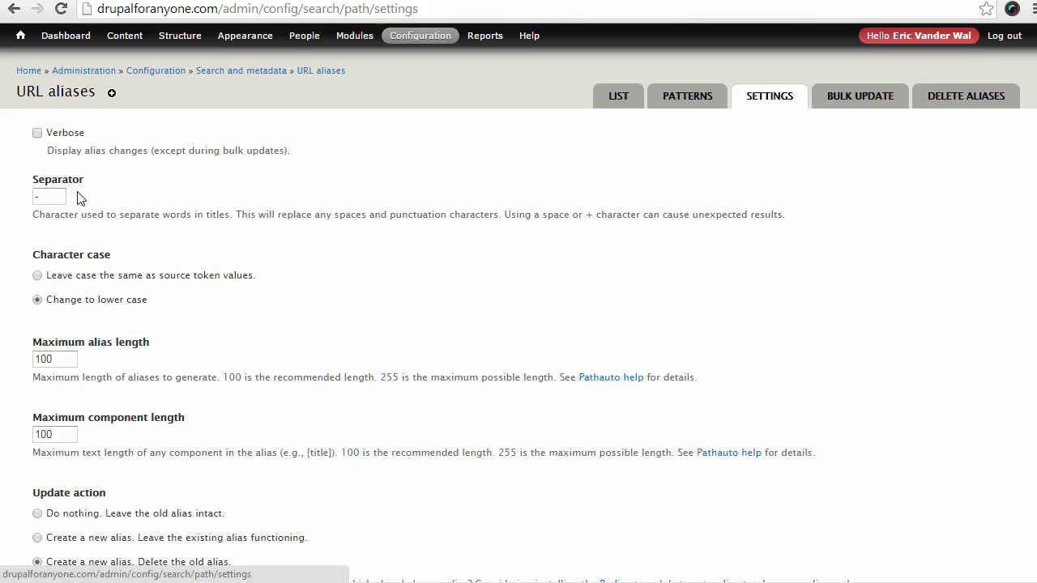
left_click(37, 196)
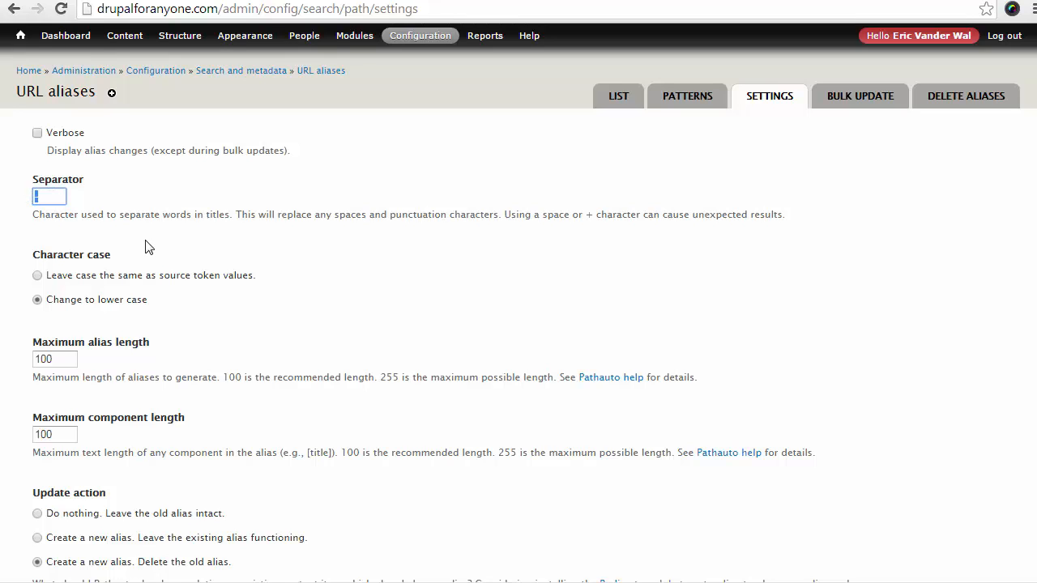
left_click(299, 219)
left_click_drag(503, 214, 795, 219)
left_click(597, 275)
left_click(60, 194)
Examine the character case options and the maximum alias length in the URL alias settings.
scroll(321, 258, "down", 1)
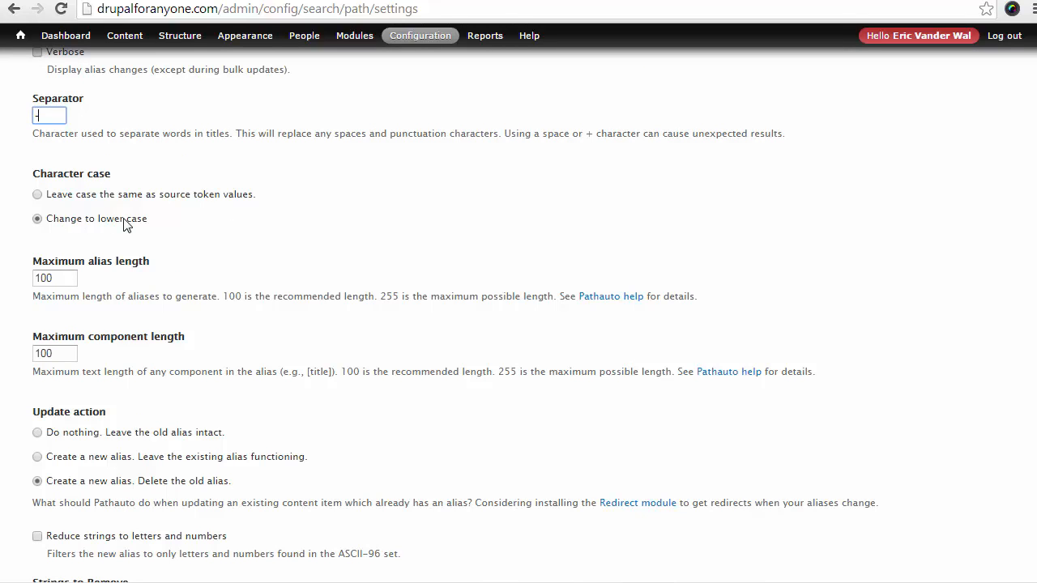
left_click_drag(147, 224, 50, 224)
left_click(199, 224)
scroll(199, 223, "down", 1)
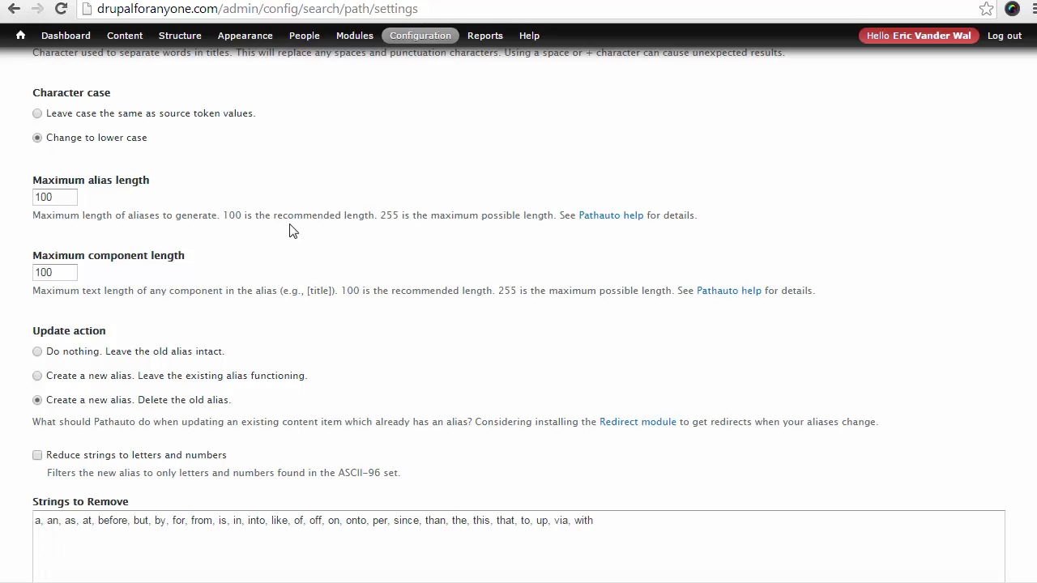
left_click(71, 197)
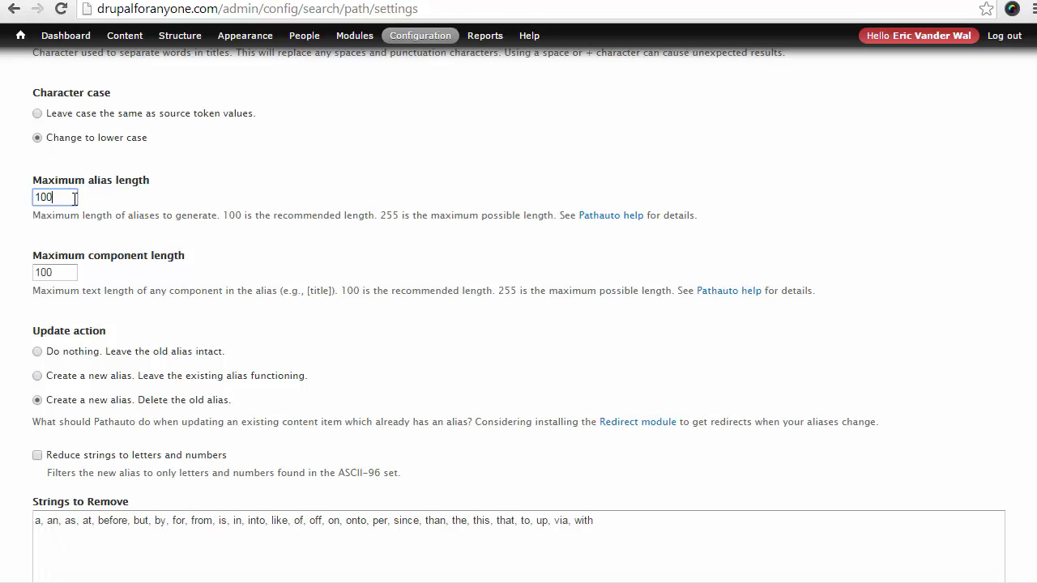
left_click(207, 195)
Set the update action to create a new alias and leave the existing alias functioning.
scroll(206, 196, "down", 2)
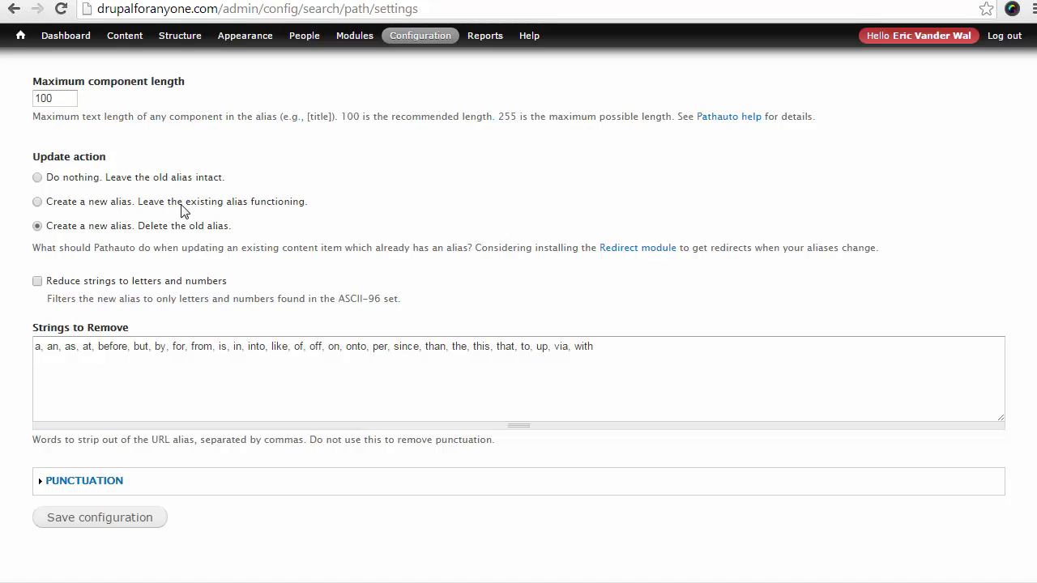
left_click(268, 206)
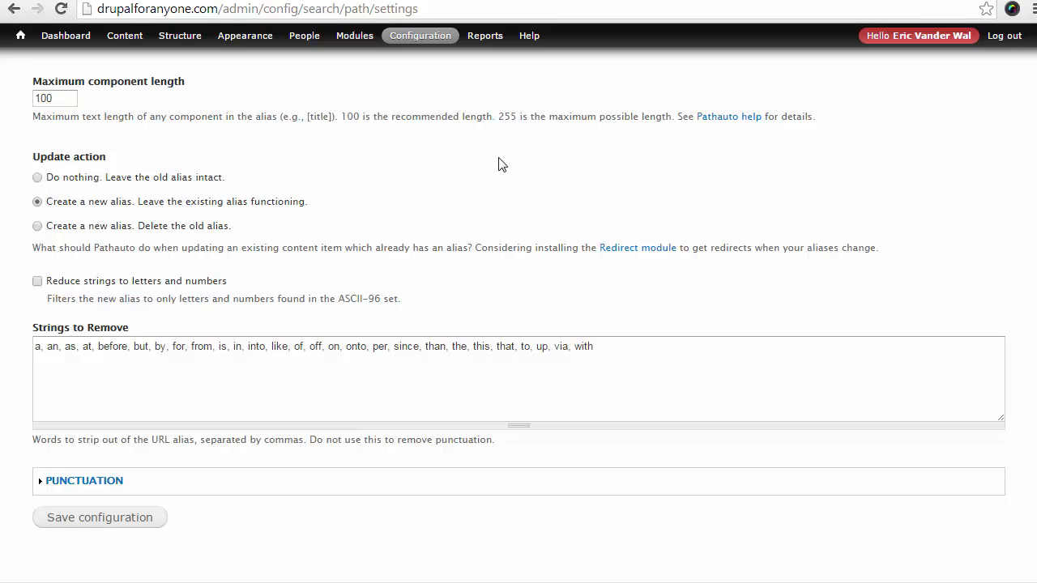